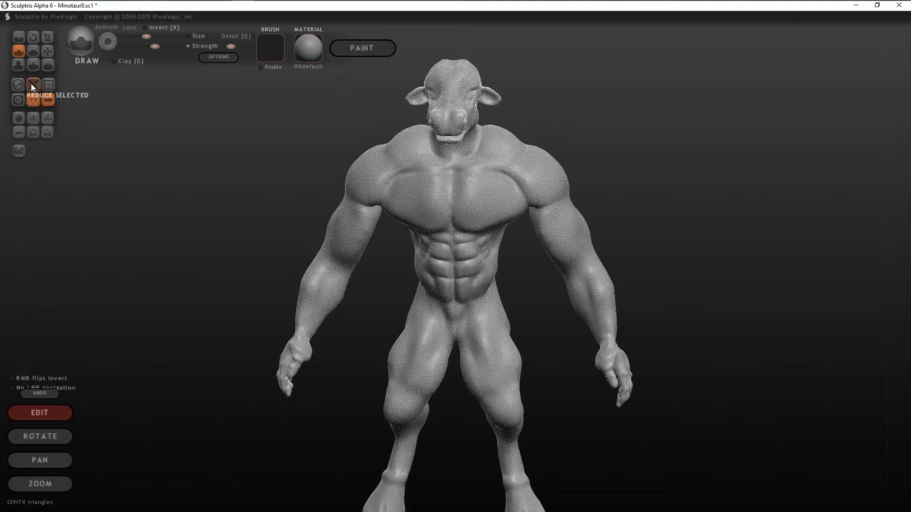
- Repeatedly apply Reduce Selected to the whole minotaur mesh, bringing it down to about 52,000 triangles
{"action": "left_click", "coordinate": [32, 84]}
{"action": "left_click", "coordinate": [31, 84]}
{"action": "left_click", "coordinate": [31, 84]}
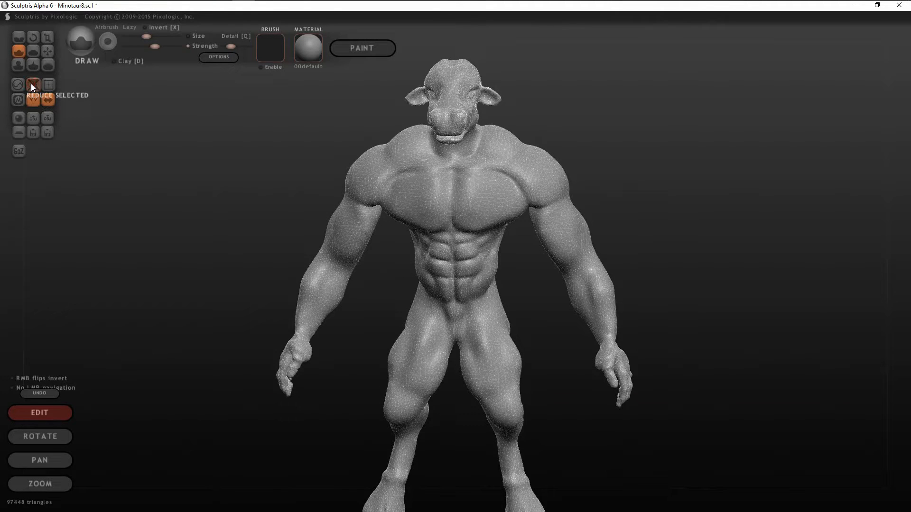
{"action": "left_click", "coordinate": [31, 84]}
{"action": "left_click", "coordinate": [31, 84]}
{"action": "left_click", "coordinate": [31, 84]}
{"action": "left_click", "coordinate": [31, 84]}
{"action": "left_click", "coordinate": [32, 84]}
{"action": "left_click", "coordinate": [31, 84]}
{"action": "left_click", "coordinate": [32, 84]}
{"action": "left_click", "coordinate": [31, 83]}
{"action": "left_click", "coordinate": [31, 84]}
{"action": "left_click", "coordinate": [31, 84]}
{"action": "left_click", "coordinate": [32, 84]}
{"action": "left_click", "coordinate": [32, 84]}
{"action": "left_click", "coordinate": [32, 84]}
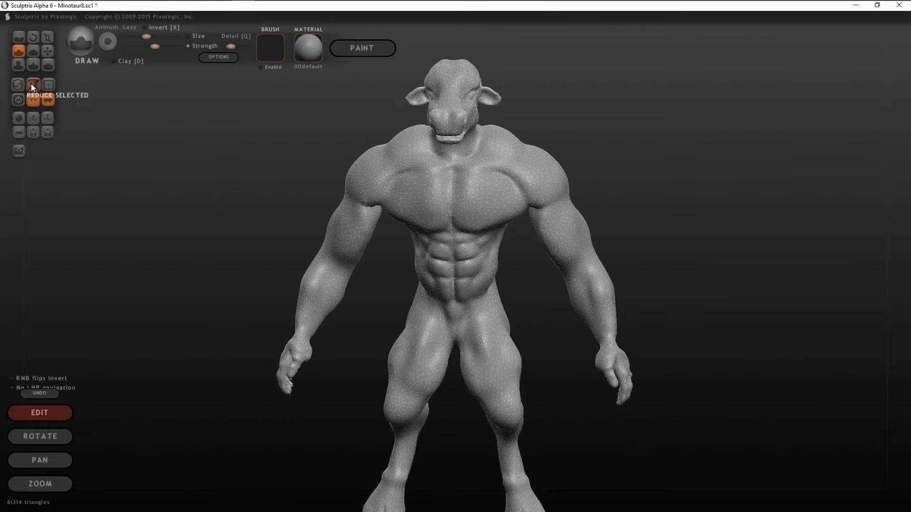
{"action": "left_click", "coordinate": [31, 83]}
{"action": "left_click", "coordinate": [31, 84]}
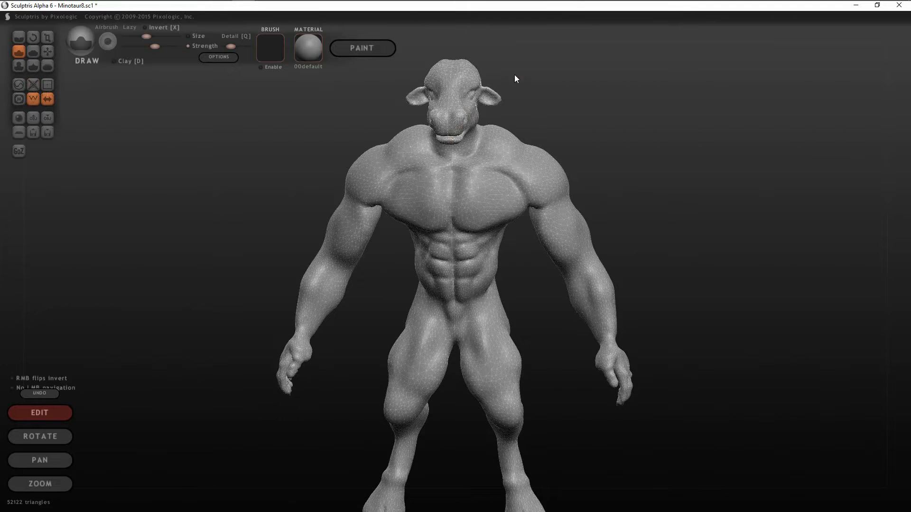
{"action": "scroll", "coordinate": [507, 74], "scroll_direction": "up", "scroll_amount": 3}
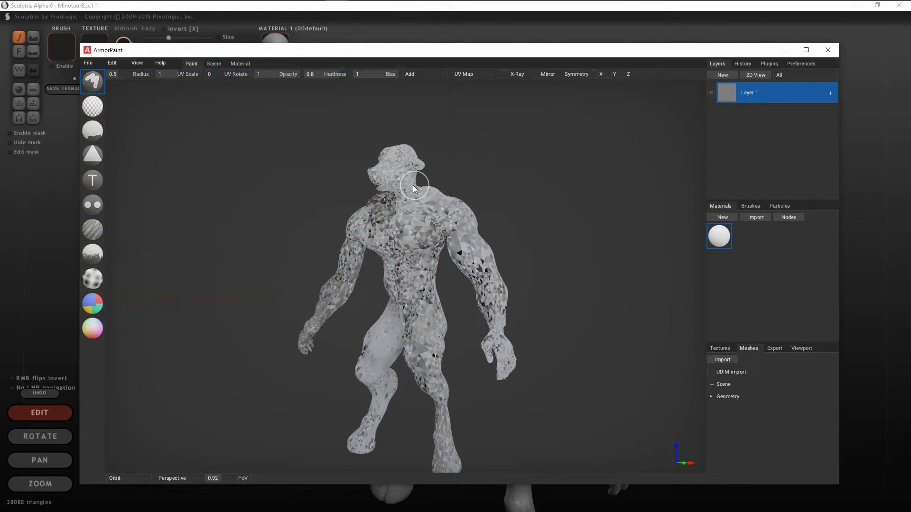
{"action": "scroll", "coordinate": [407, 186], "scroll_direction": "up", "scroll_amount": 3}
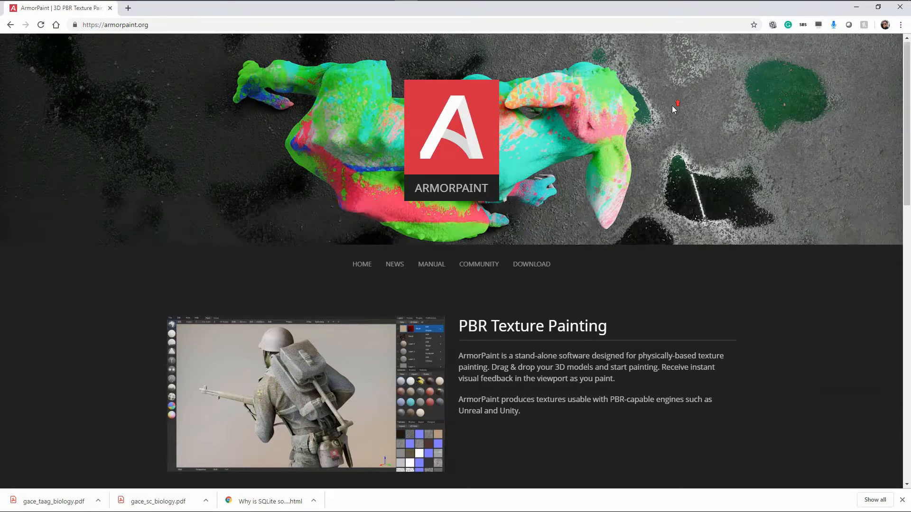
- Switch to the browser and look through the feature sections of the ArmorPaint home page
{"action": "scroll", "coordinate": [671, 108], "scroll_direction": "down", "scroll_amount": 3}
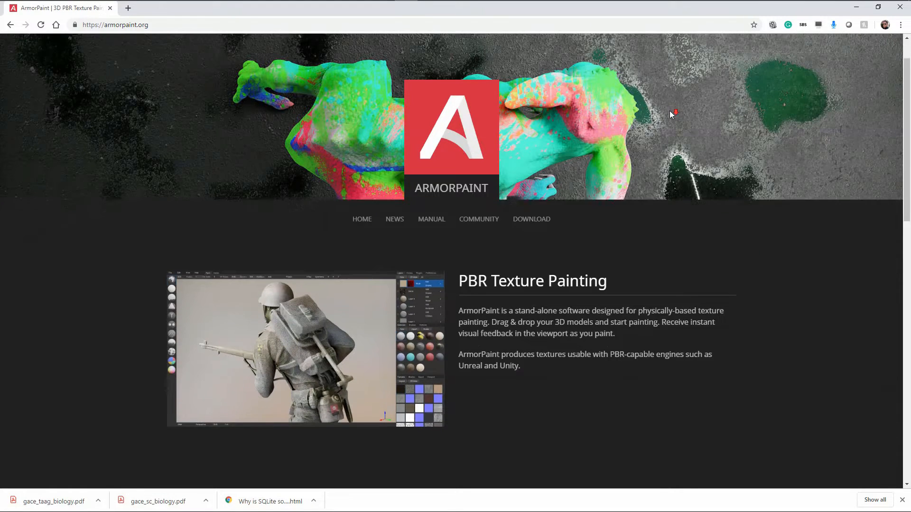
{"action": "scroll", "coordinate": [670, 114], "scroll_direction": "down", "scroll_amount": 5}
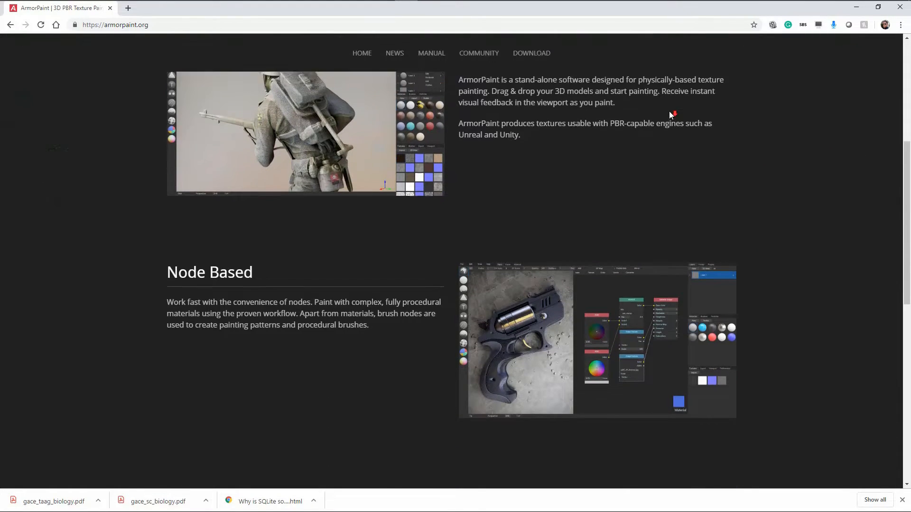
{"action": "scroll", "coordinate": [669, 112], "scroll_direction": "down", "scroll_amount": 6}
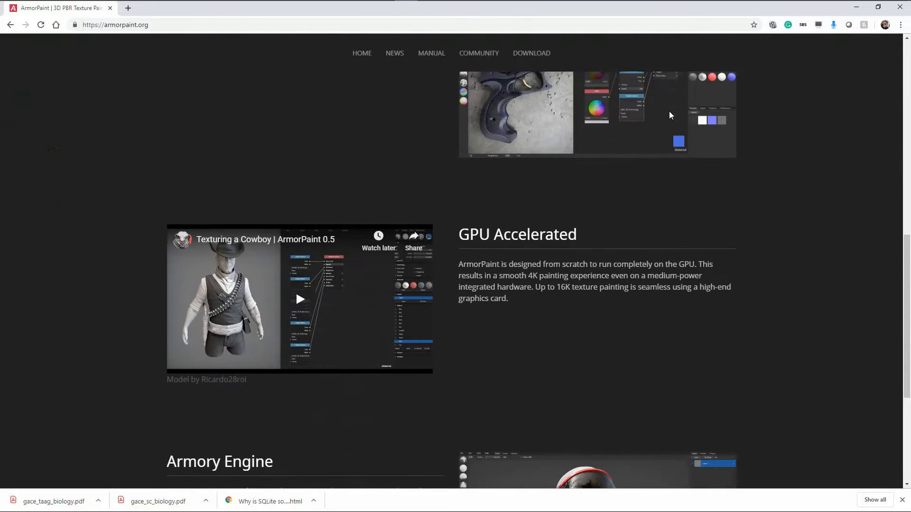
{"action": "scroll", "coordinate": [669, 114], "scroll_direction": "down", "scroll_amount": 2}
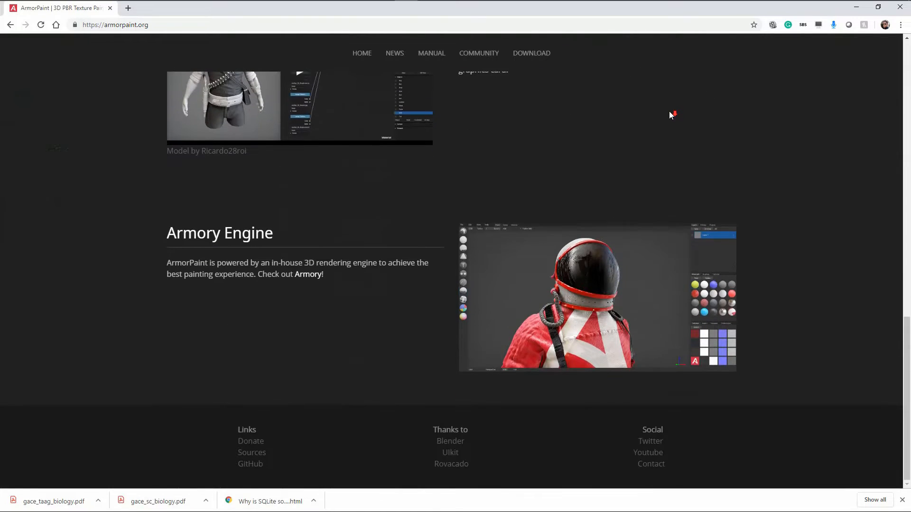
{"action": "scroll", "coordinate": [671, 114], "scroll_direction": "up", "scroll_amount": 7}
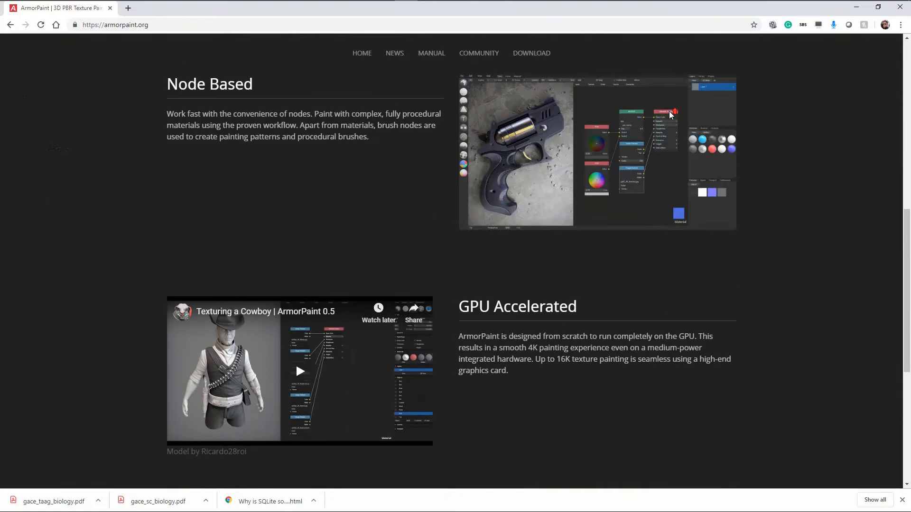
{"action": "scroll", "coordinate": [670, 113], "scroll_direction": "up", "scroll_amount": 8}
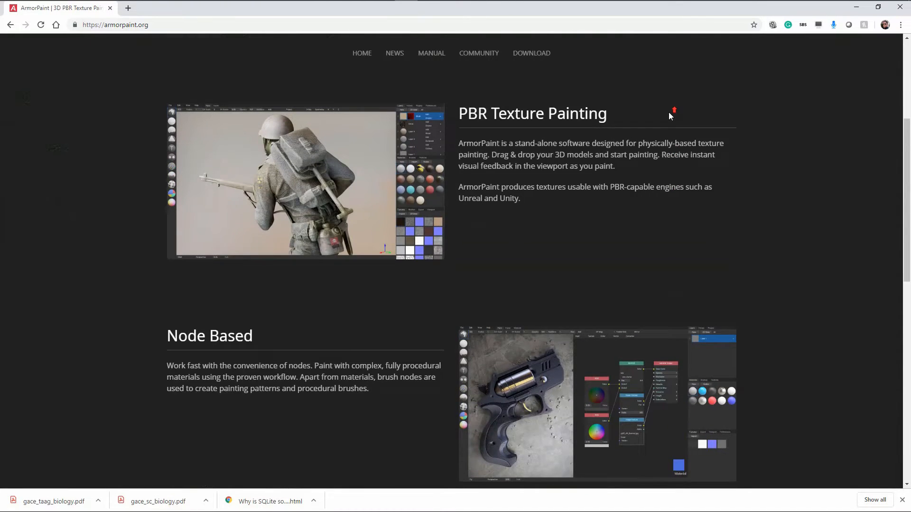
{"action": "scroll", "coordinate": [670, 114], "scroll_direction": "up", "scroll_amount": 1}
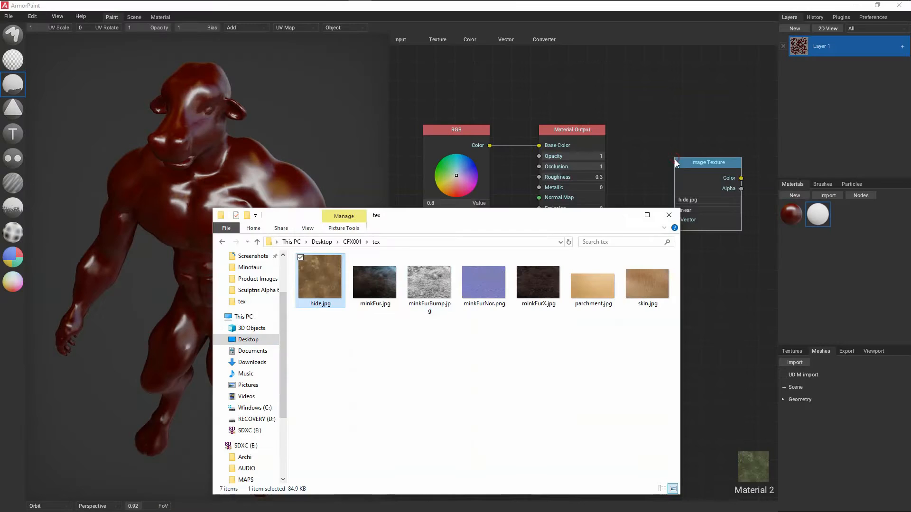
- In ArmorPaint, feed a hide.jpg image texture into Material 2's Base Color and brush a diagonal test stroke across the chest
{"action": "left_click_drag", "start_coordinate": [325, 278], "coordinate": [598, 181]}
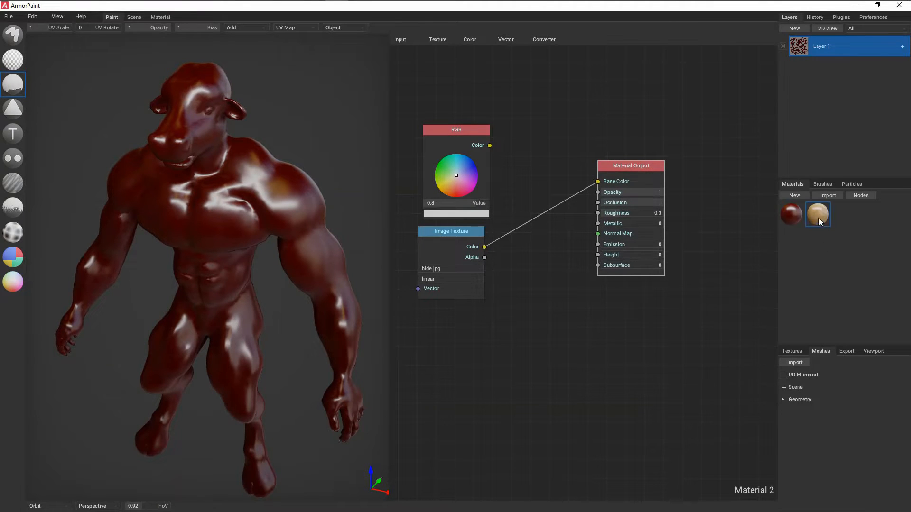
{"action": "key", "text": "b"}
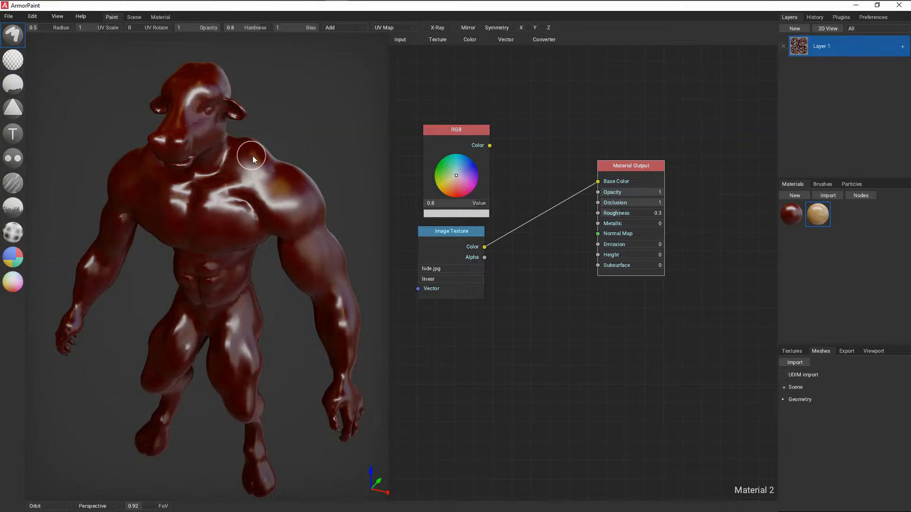
{"action": "left_click_drag", "start_coordinate": [266, 135], "coordinate": [192, 231]}
{"action": "scroll", "coordinate": [220, 198], "scroll_direction": "up", "scroll_amount": 3}
{"action": "scroll", "coordinate": [210, 191], "scroll_direction": "down", "scroll_amount": 5}
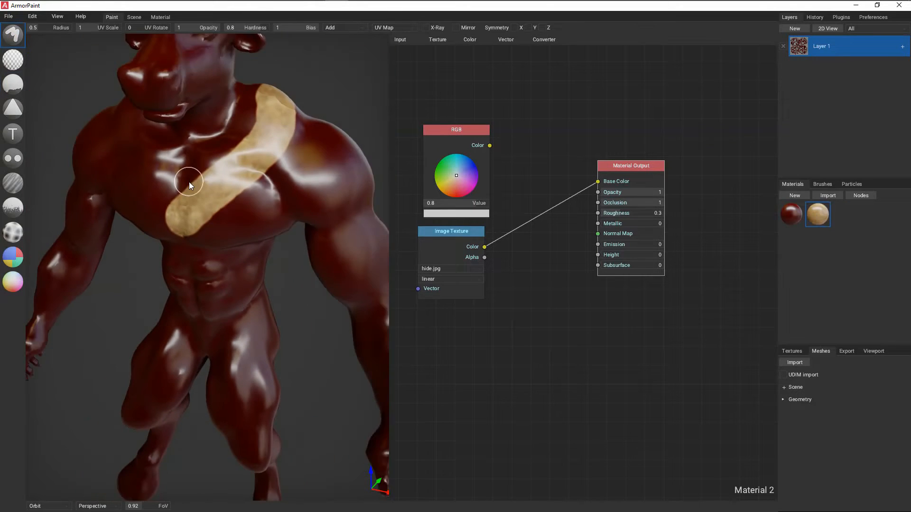
- Set Material 2's Roughness to 1 and undo the test stroke on the chest
{"action": "left_click_drag", "start_coordinate": [646, 217], "coordinate": [662, 215]}
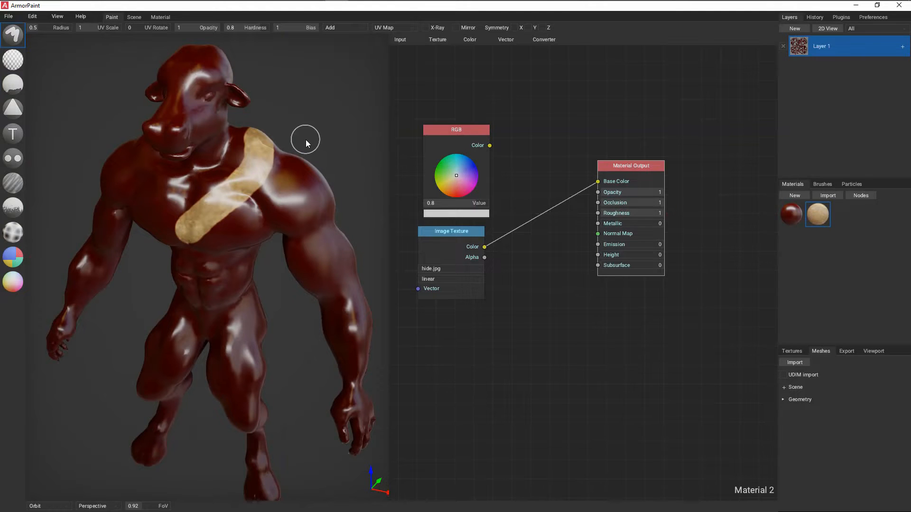
{"action": "key", "text": "ctrl+z"}
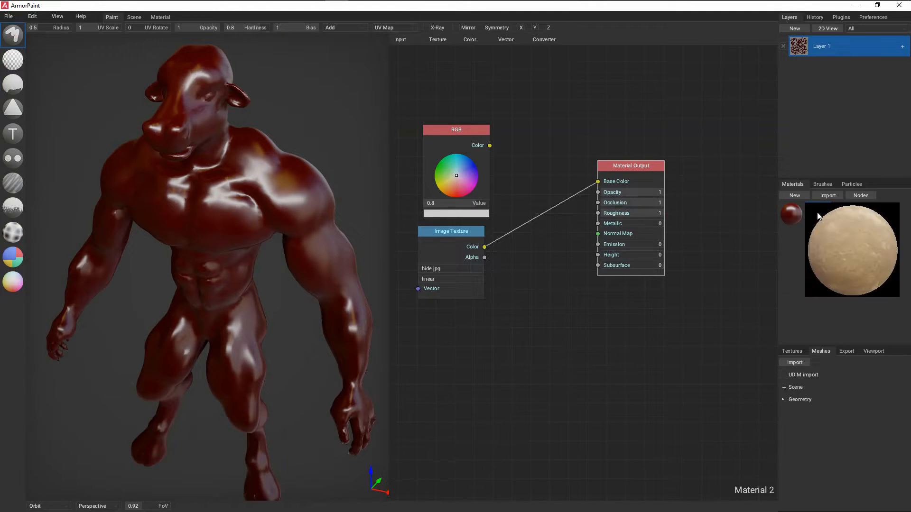
{"action": "mouse_move", "coordinate": [820, 218]}
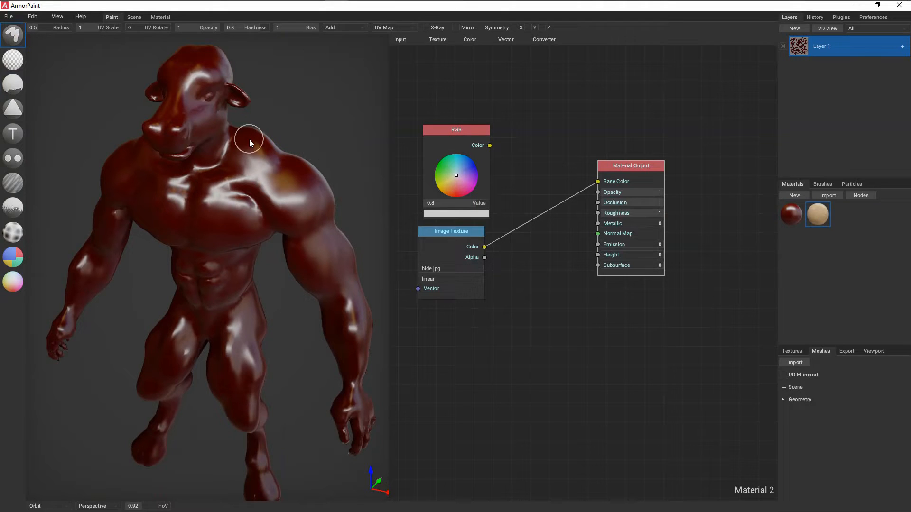
- Set the brush opacity to 0.17 and its hardness to 0.15
{"action": "left_click", "coordinate": [195, 28]}
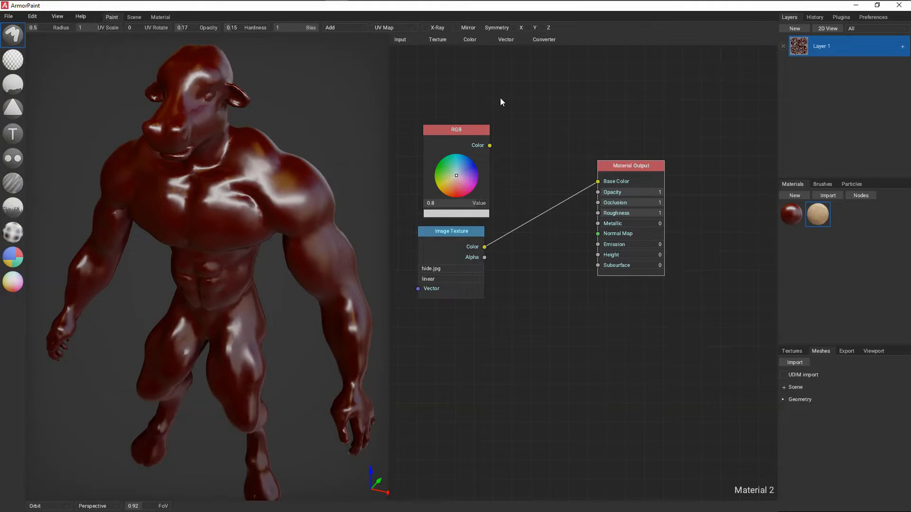
- Insert a MixRGB node feeding Base Color, with the RGB node wired to Color1 and the hide texture to Color2
{"action": "left_click", "coordinate": [470, 40]}
{"action": "left_click", "coordinate": [482, 92]}
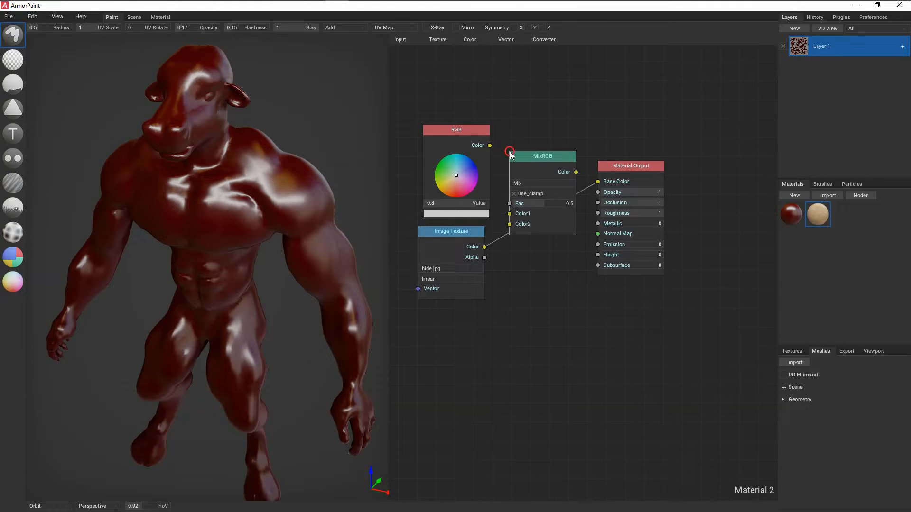
{"action": "left_click_drag", "start_coordinate": [609, 169], "coordinate": [615, 214]}
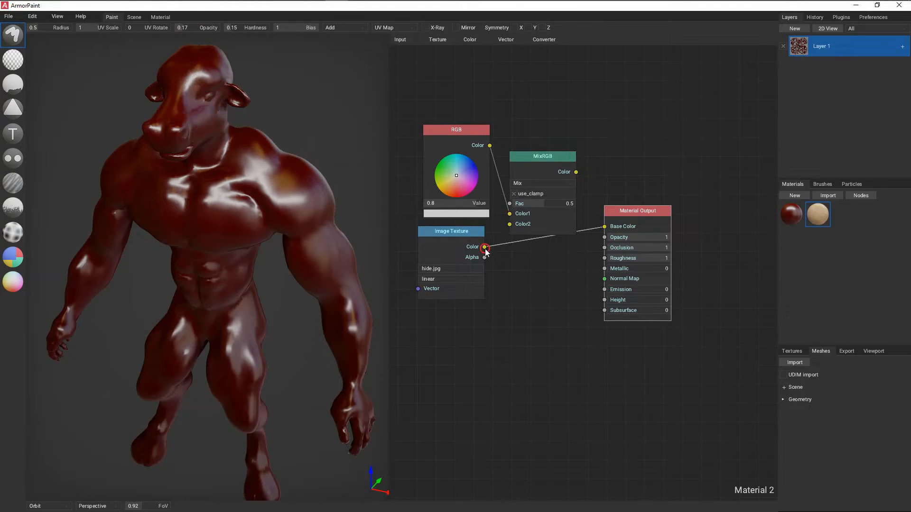
{"action": "left_click_drag", "start_coordinate": [484, 247], "coordinate": [509, 223]}
{"action": "left_click_drag", "start_coordinate": [576, 171], "coordinate": [604, 226]}
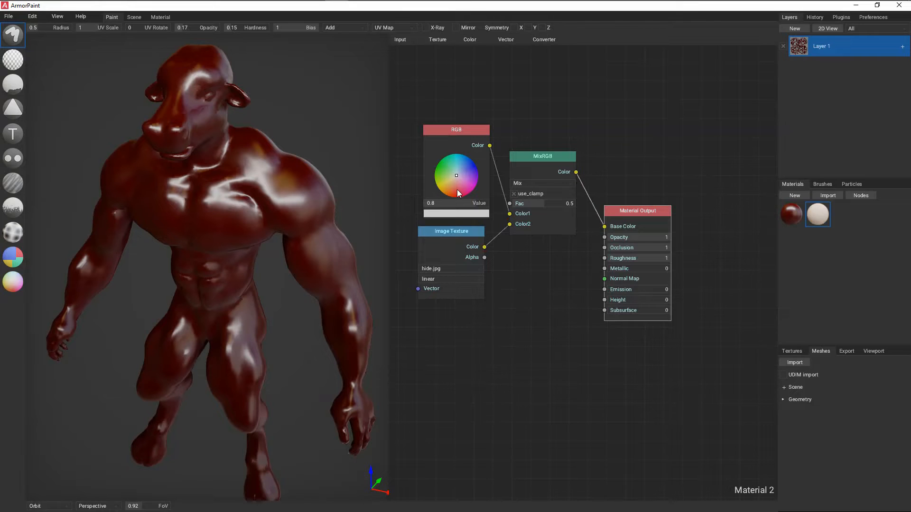
- Set the RGB node to a very dark red with Value 0.08 and the MixRGB factor to 0.17
{"action": "left_click_drag", "start_coordinate": [455, 188], "coordinate": [428, 206]}
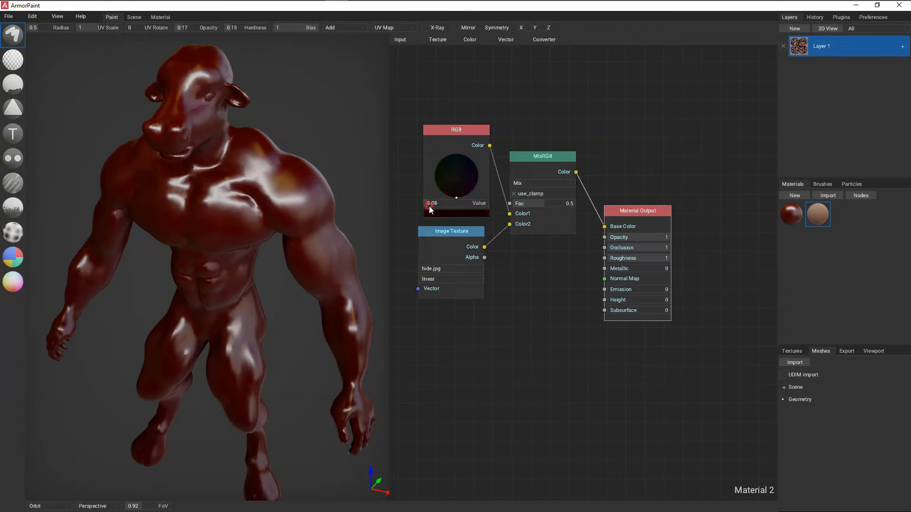
{"action": "left_click_drag", "start_coordinate": [538, 206], "coordinate": [521, 207]}
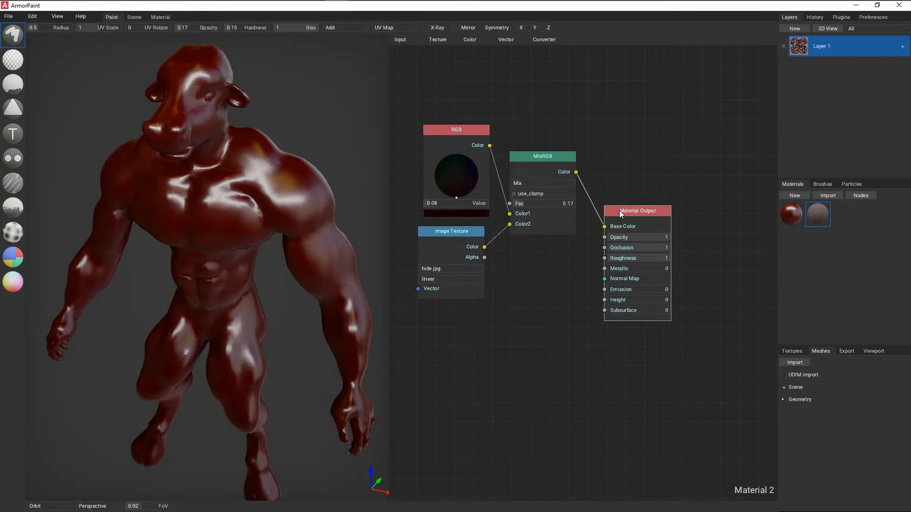
- Spread out the RGB, Image Texture, MixRGB and Material Output nodes, and set the mix factor to 0.32
{"action": "left_click_drag", "start_coordinate": [619, 210], "coordinate": [646, 211]}
{"action": "left_click_drag", "start_coordinate": [556, 159], "coordinate": [586, 165]}
{"action": "left_click_drag", "start_coordinate": [464, 131], "coordinate": [456, 111]}
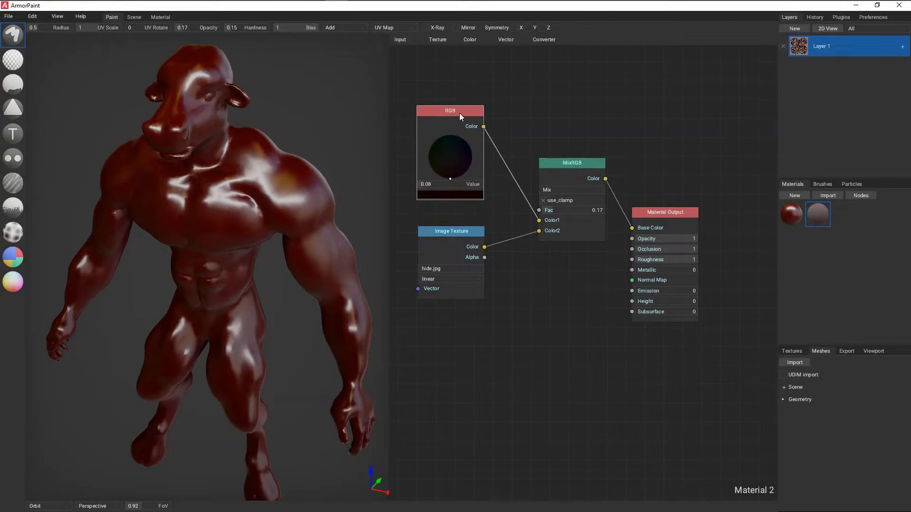
{"action": "left_click", "coordinate": [563, 211]}
{"action": "left_click_drag", "start_coordinate": [462, 113], "coordinate": [467, 88]}
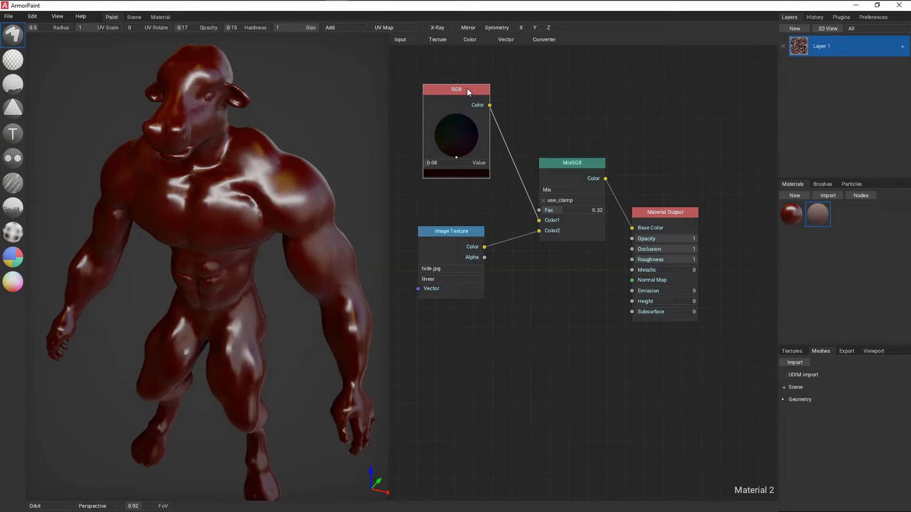
{"action": "left_click_drag", "start_coordinate": [458, 229], "coordinate": [472, 255]}
{"action": "left_click_drag", "start_coordinate": [579, 164], "coordinate": [584, 171]}
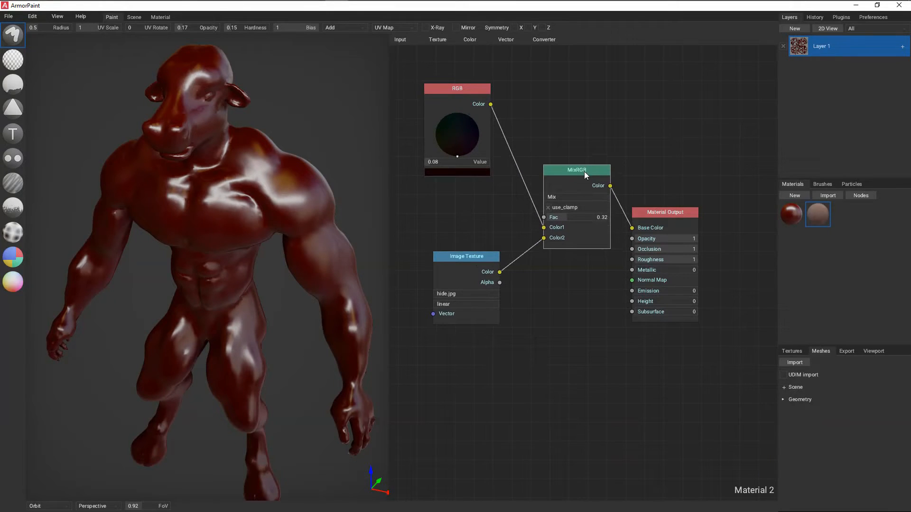
{"action": "left_click_drag", "start_coordinate": [470, 256], "coordinate": [459, 215]}
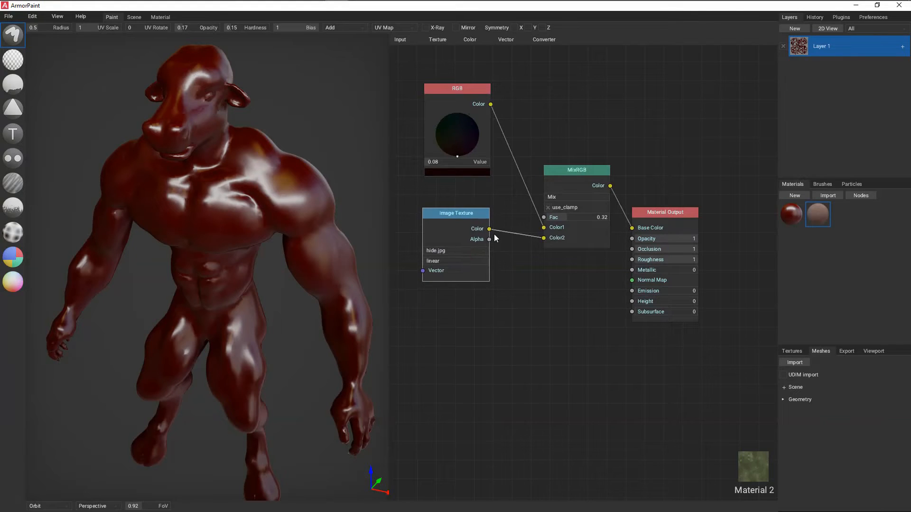
- Add a Math node below MixRGB, connect the hide texture's output to its first value, and open its operation choices
{"action": "left_click", "coordinate": [538, 40]}
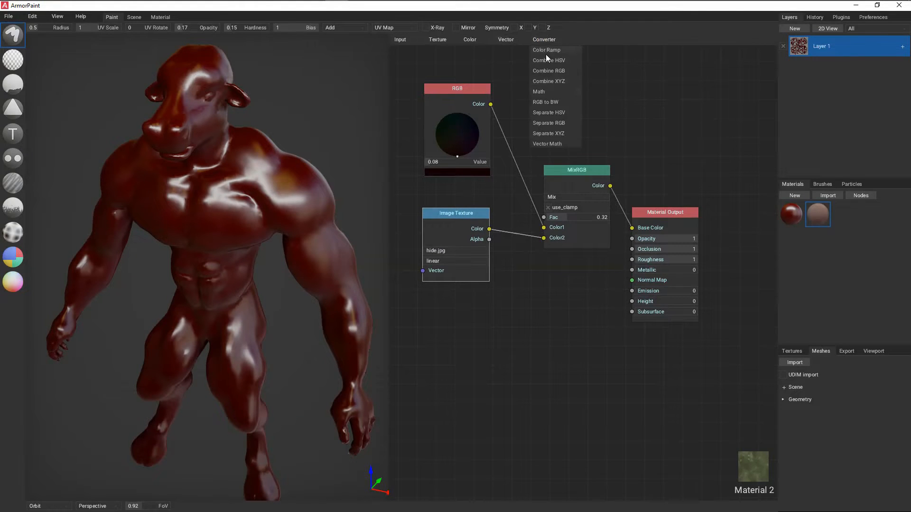
{"action": "left_click_drag", "start_coordinate": [552, 91], "coordinate": [529, 274]}
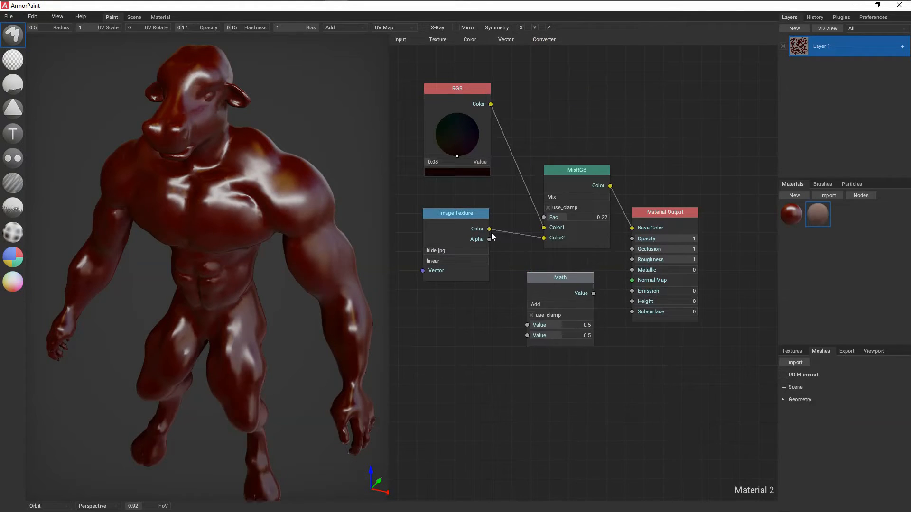
{"action": "left_click_drag", "start_coordinate": [492, 234], "coordinate": [528, 325]}
{"action": "left_click", "coordinate": [547, 306]}
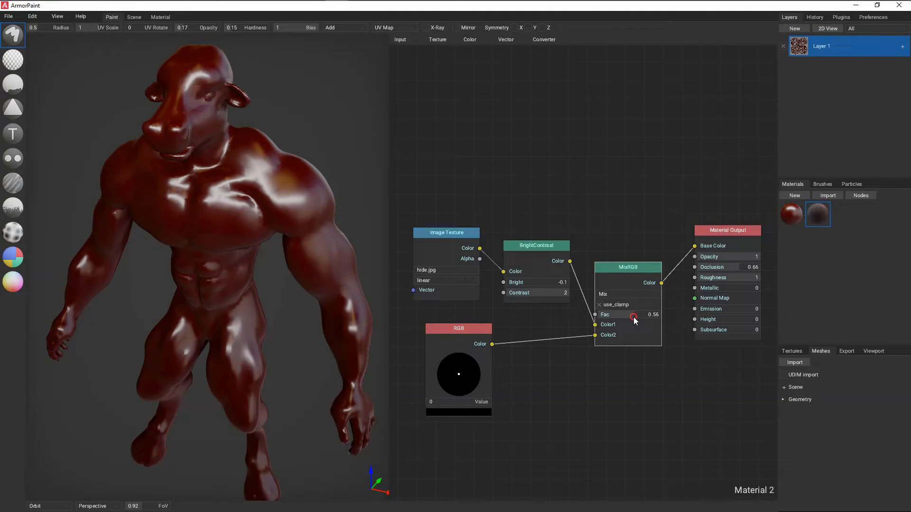
- Brush the darkened hide material onto the minotaur's upper chest and neck
{"action": "mouse_move", "coordinate": [822, 223]}
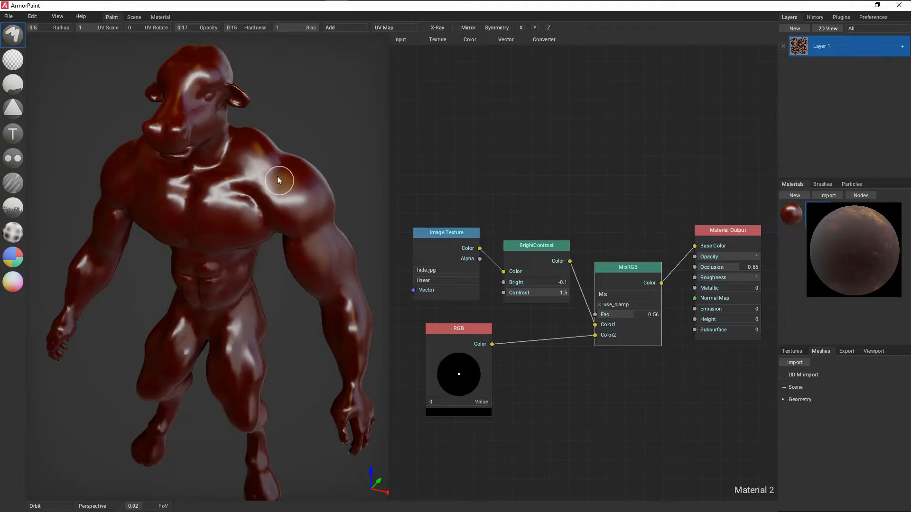
{"action": "mouse_move", "coordinate": [228, 171]}
{"action": "left_mouse_down"}
{"action": "mouse_move", "coordinate": [184, 171]}
{"action": "mouse_move", "coordinate": [230, 180]}
{"action": "mouse_move", "coordinate": [220, 146]}
{"action": "left_mouse_up"}
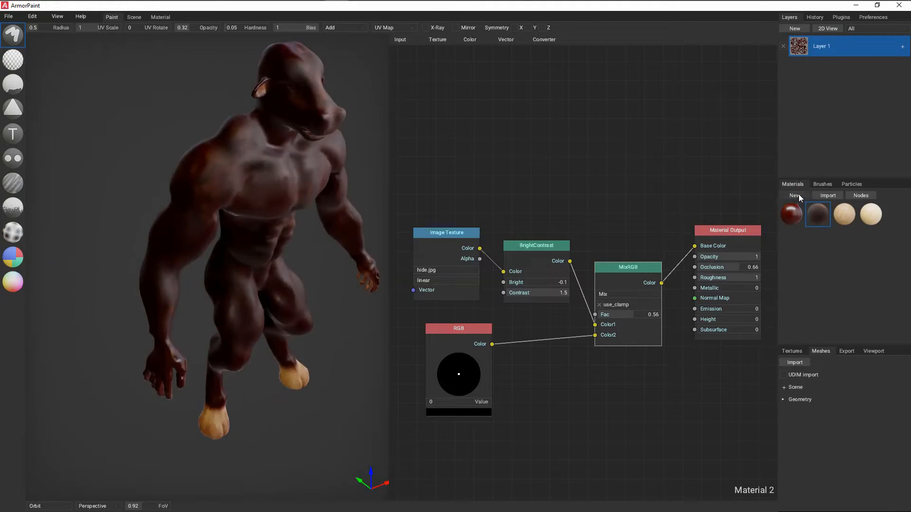
- Create a new material and add minkFurX.jpg from the tex folder to it as an Image Texture node
{"action": "left_click", "coordinate": [795, 196]}
{"action": "left_click", "coordinate": [362, 9]}
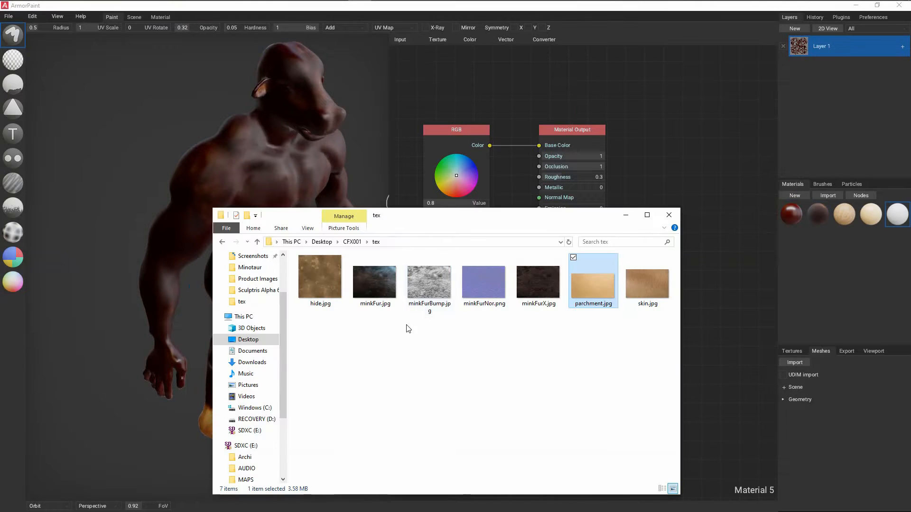
{"action": "left_click", "coordinate": [539, 284]}
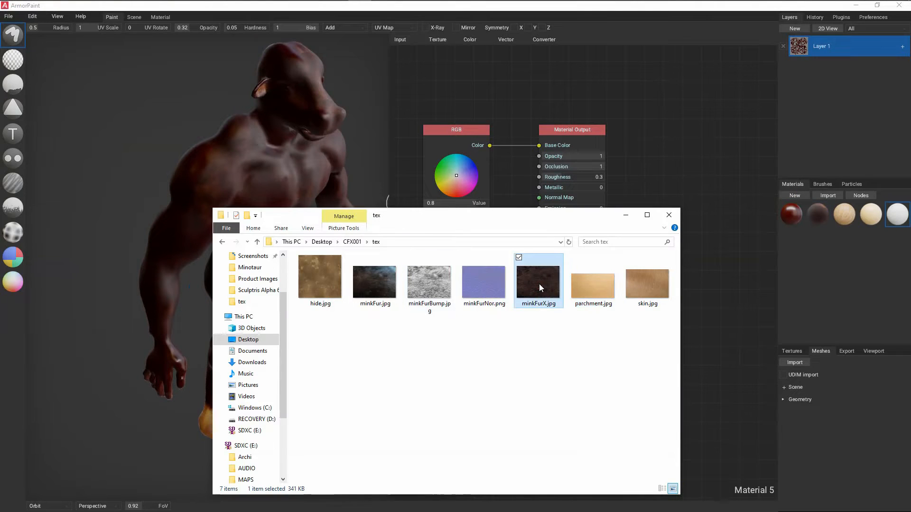
{"action": "double_click", "coordinate": [539, 284]}
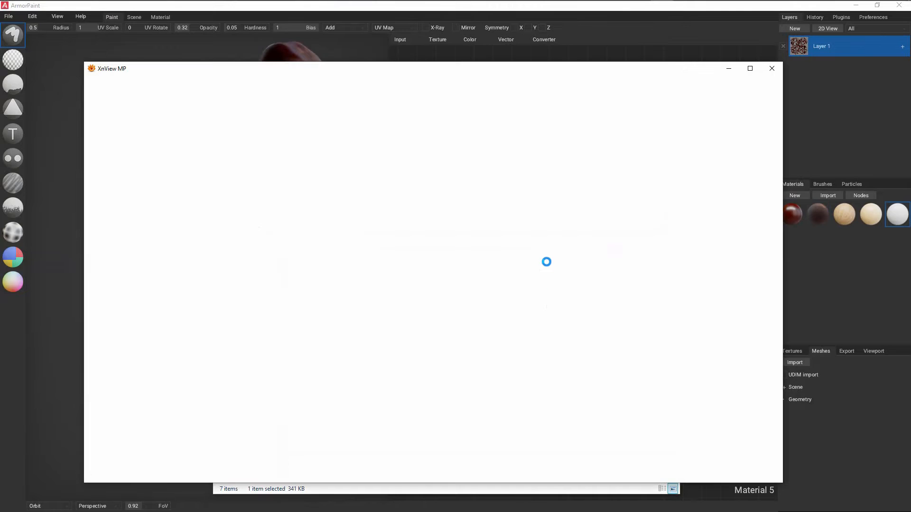
{"action": "key", "text": "Escape"}
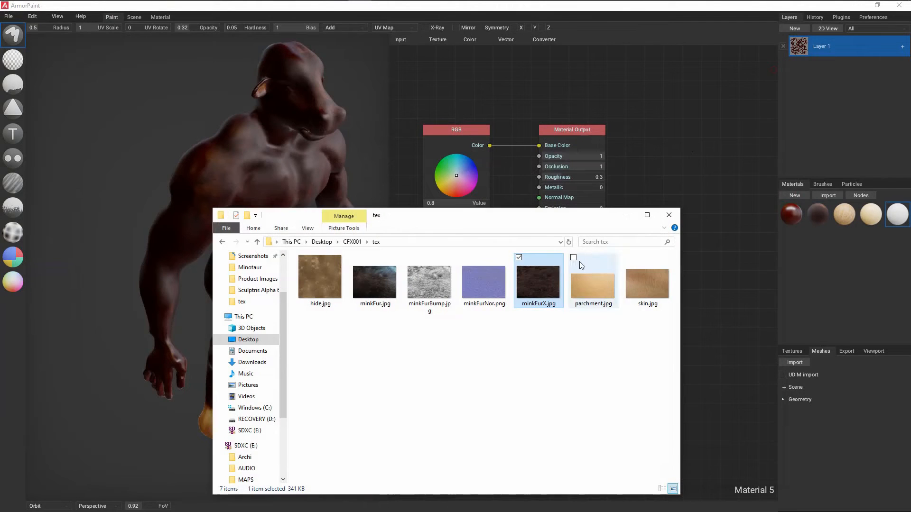
{"action": "left_click_drag", "start_coordinate": [538, 284], "coordinate": [730, 323]}
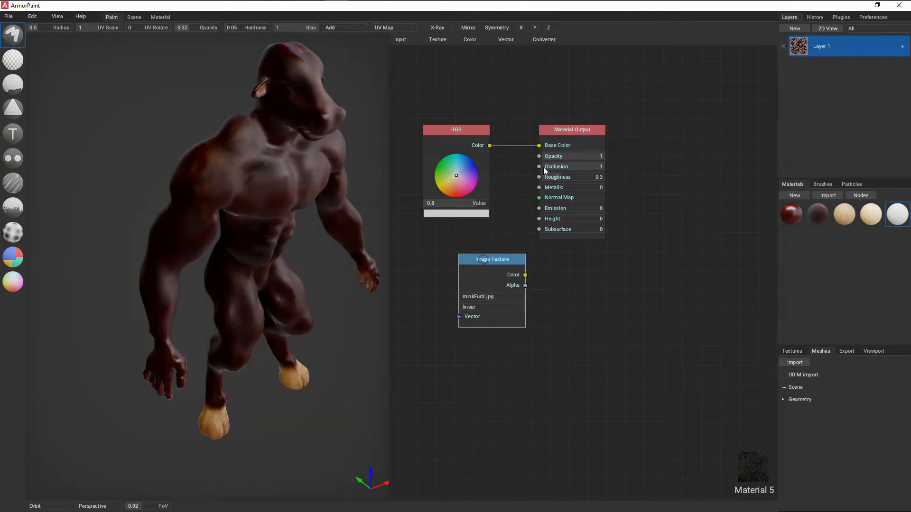
- Connect the minkFurX.jpg color output to Base Color, delete the RGB node, and arrange the two remaining nodes
{"action": "left_click_drag", "start_coordinate": [573, 131], "coordinate": [634, 179]}
{"action": "left_click_drag", "start_coordinate": [525, 275], "coordinate": [600, 193]}
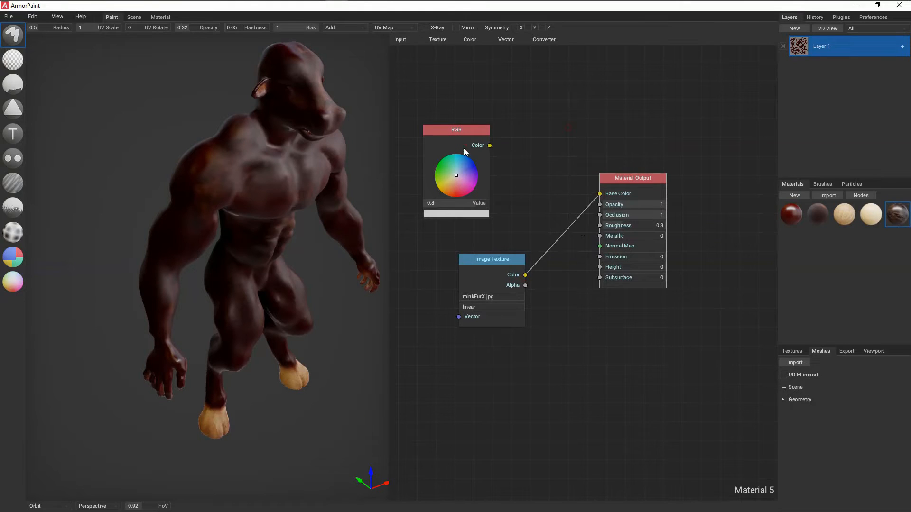
{"action": "left_click", "coordinate": [458, 129]}
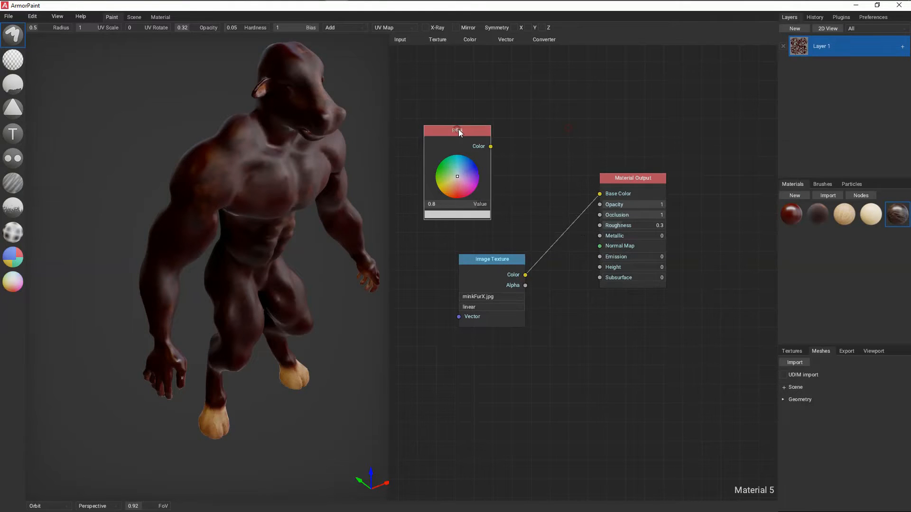
{"action": "key", "text": "Delete"}
{"action": "left_click_drag", "start_coordinate": [492, 259], "coordinate": [491, 203]}
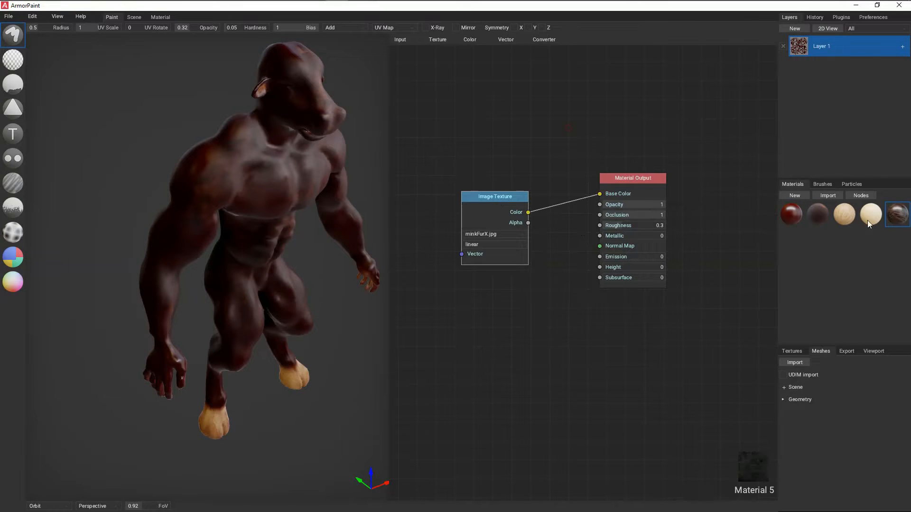
- Preview minkFurNor.png, add it as a second Image Texture node, and connect its color output to Normal Map
{"action": "mouse_move", "coordinate": [411, 4]}
{"action": "left_click", "coordinate": [361, 11]}
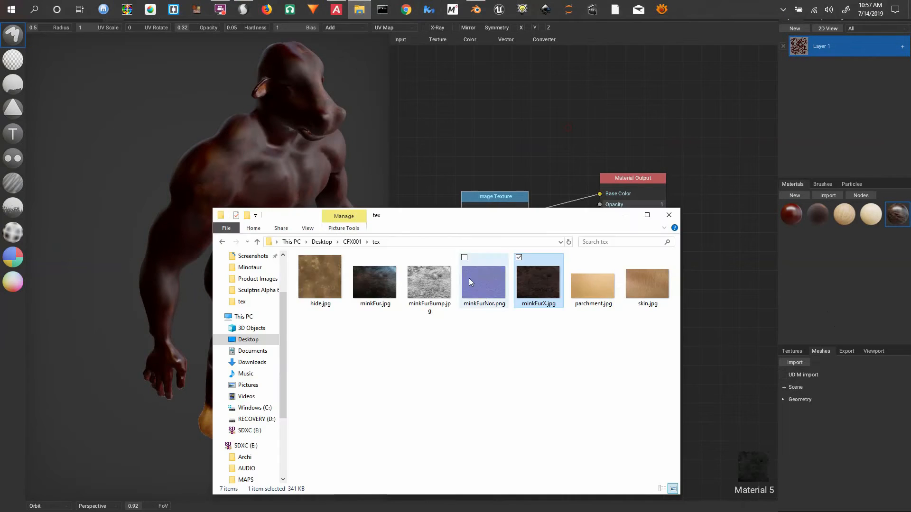
{"action": "left_click", "coordinate": [482, 290]}
{"action": "double_click", "coordinate": [483, 293]}
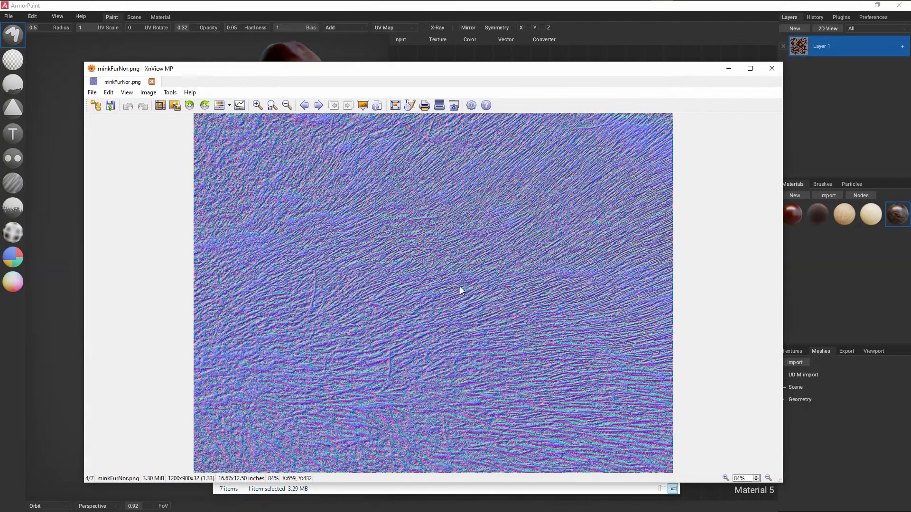
{"action": "left_click", "coordinate": [772, 68]}
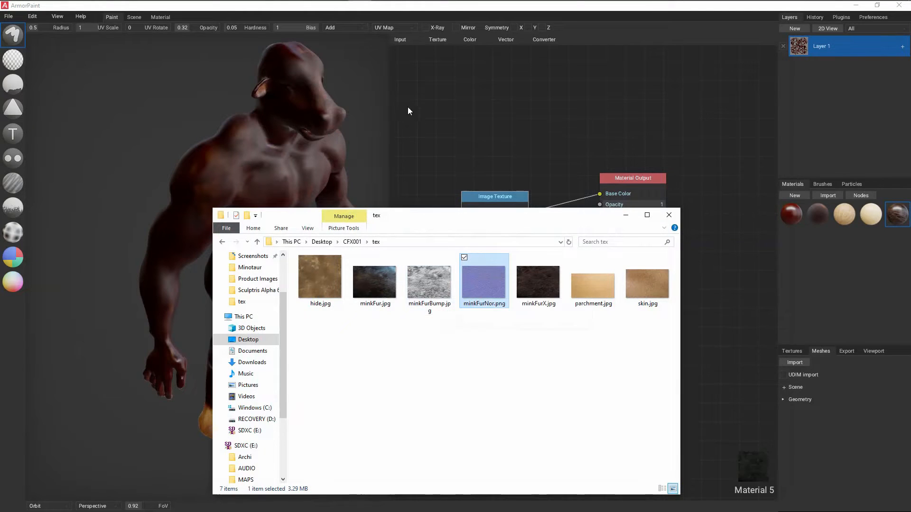
{"action": "left_click", "coordinate": [823, 133]}
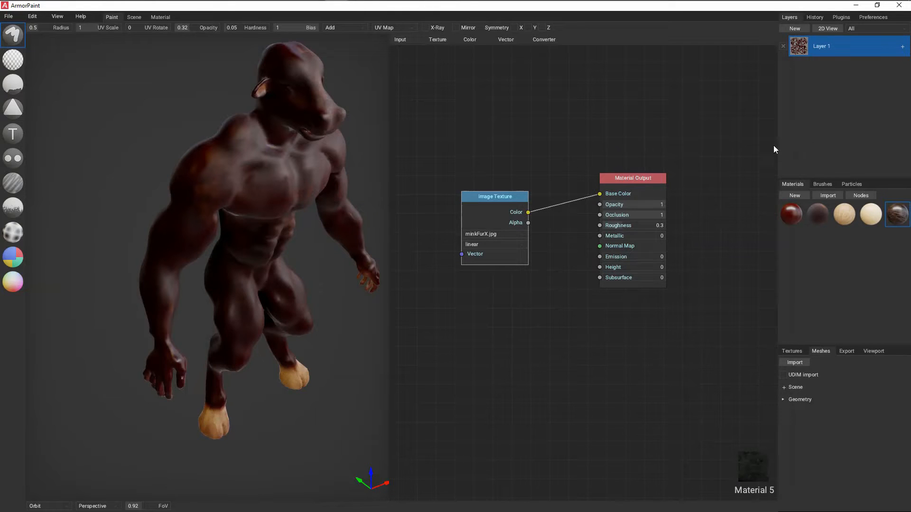
{"action": "mouse_move", "coordinate": [403, 19]}
{"action": "left_click", "coordinate": [359, 10]}
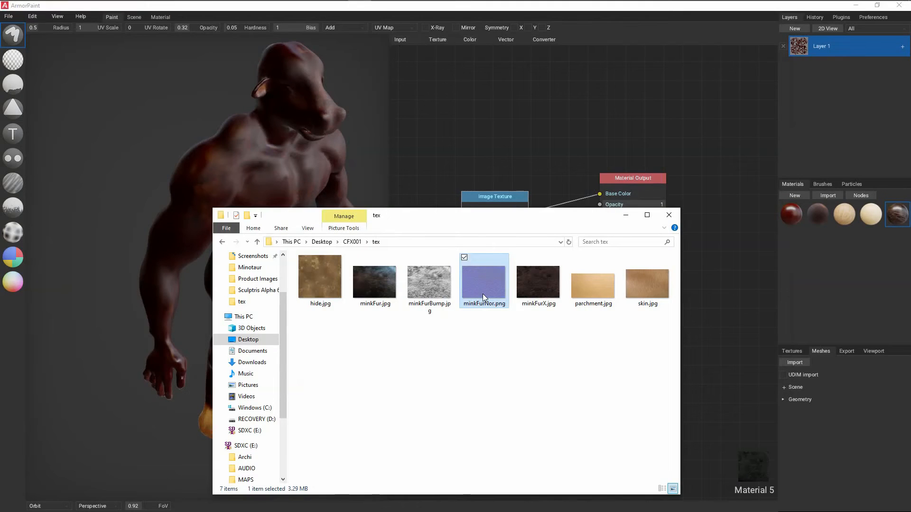
{"action": "left_click_drag", "start_coordinate": [483, 294], "coordinate": [418, 298]}
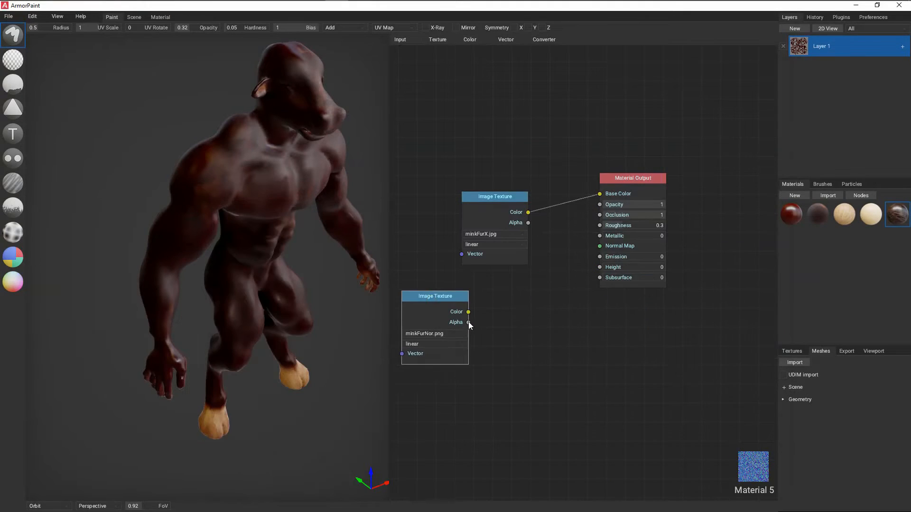
{"action": "left_click_drag", "start_coordinate": [468, 311], "coordinate": [599, 246]}
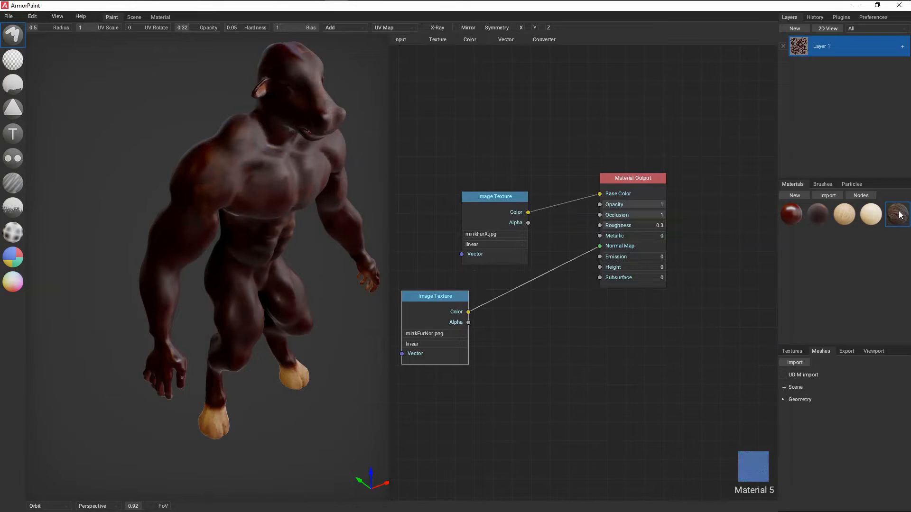
- Set the fur material's roughness to 0.41
{"action": "scroll", "coordinate": [309, 296], "scroll_direction": "up", "scroll_amount": 2}
{"action": "right_click_drag", "start_coordinate": [310, 296], "coordinate": [307, 270]}
{"action": "left_click", "coordinate": [651, 225]}
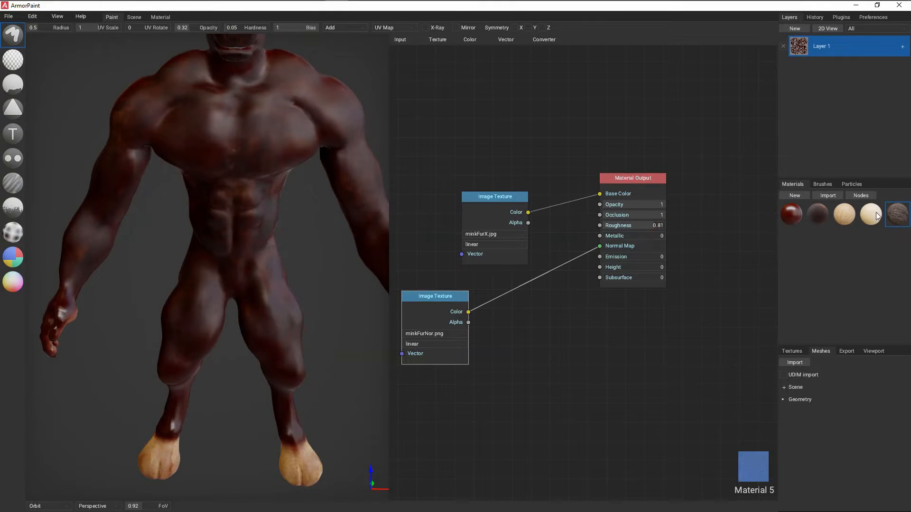
{"action": "left_click", "coordinate": [641, 226]}
{"action": "left_click", "coordinate": [632, 226]}
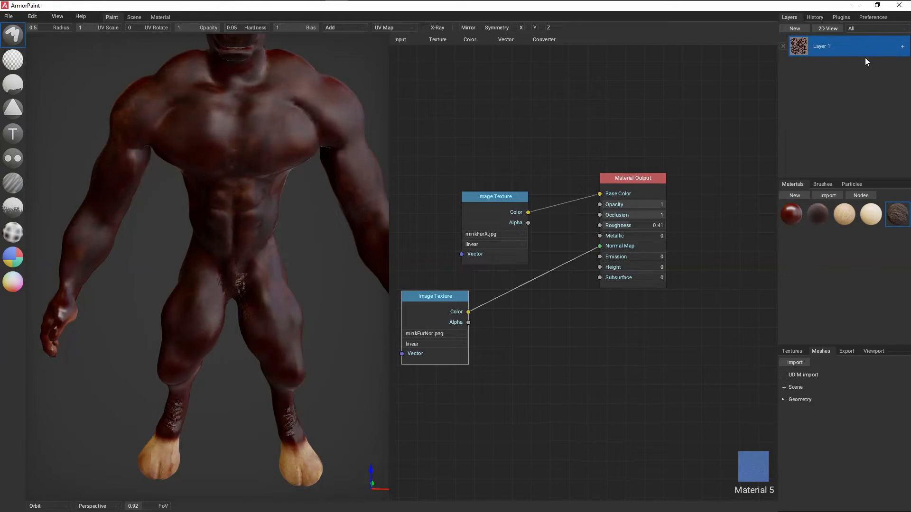
- Add a new layer and brush the fur material onto the minotaur's lower legs and chest
{"action": "left_click", "coordinate": [794, 28]}
{"action": "mouse_move", "coordinate": [292, 421]}
{"action": "left_mouse_down"}
{"action": "mouse_move", "coordinate": [285, 429]}
{"action": "mouse_move", "coordinate": [296, 417]}
{"action": "left_mouse_up"}
{"action": "left_click_drag", "start_coordinate": [180, 421], "coordinate": [183, 399]}
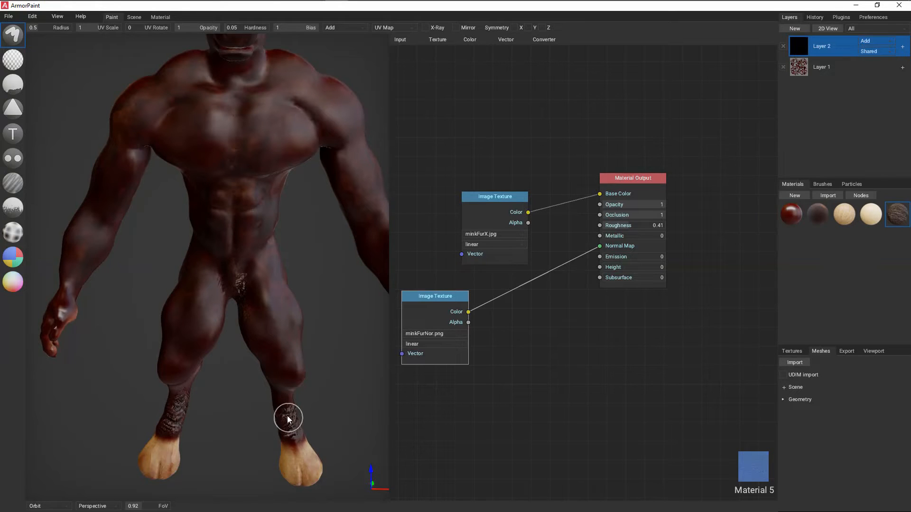
{"action": "mouse_move", "coordinate": [242, 102]}
{"action": "left_mouse_down"}
{"action": "mouse_move", "coordinate": [236, 163]}
{"action": "mouse_move", "coordinate": [242, 130]}
{"action": "mouse_move", "coordinate": [195, 158]}
{"action": "mouse_move", "coordinate": [239, 144]}
{"action": "mouse_move", "coordinate": [214, 138]}
{"action": "left_mouse_up"}
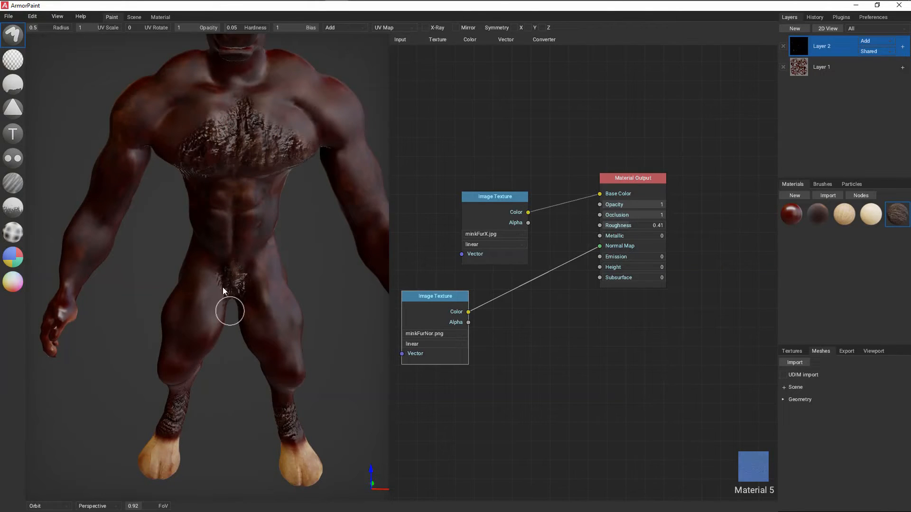
- Brush fur across the minotaur's groin, hips and buttocks, and around its lower legs
{"action": "mouse_move", "coordinate": [223, 287]}
{"action": "left_mouse_down"}
{"action": "mouse_move", "coordinate": [203, 274]}
{"action": "mouse_move", "coordinate": [261, 261]}
{"action": "left_mouse_up"}
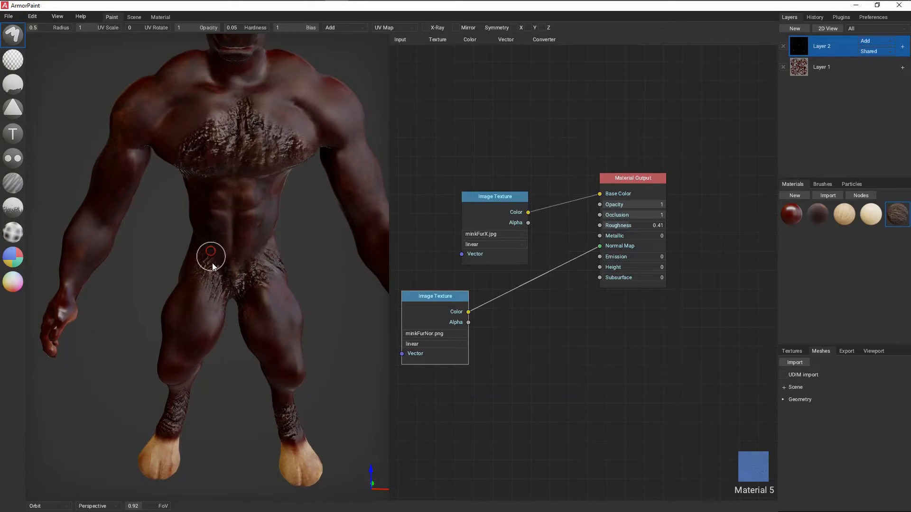
{"action": "mouse_move", "coordinate": [212, 263]}
{"action": "right_mouse_down"}
{"action": "mouse_move", "coordinate": [331, 270]}
{"action": "mouse_move", "coordinate": [206, 243]}
{"action": "right_mouse_up"}
{"action": "mouse_move", "coordinate": [214, 280]}
{"action": "left_mouse_down"}
{"action": "mouse_move", "coordinate": [173, 275]}
{"action": "mouse_move", "coordinate": [164, 253]}
{"action": "left_mouse_up"}
{"action": "right_click_drag", "start_coordinate": [164, 253], "coordinate": [188, 252]}
{"action": "mouse_move", "coordinate": [159, 249]}
{"action": "left_mouse_down"}
{"action": "mouse_move", "coordinate": [140, 271]}
{"action": "mouse_move", "coordinate": [142, 238]}
{"action": "mouse_move", "coordinate": [161, 236]}
{"action": "mouse_move", "coordinate": [198, 271]}
{"action": "left_mouse_up"}
{"action": "mouse_move", "coordinate": [142, 348]}
{"action": "left_mouse_down"}
{"action": "mouse_move", "coordinate": [130, 370]}
{"action": "mouse_move", "coordinate": [140, 355]}
{"action": "left_mouse_up"}
{"action": "mouse_move", "coordinate": [226, 360]}
{"action": "right_mouse_down"}
{"action": "mouse_move", "coordinate": [114, 393]}
{"action": "mouse_move", "coordinate": [237, 411]}
{"action": "mouse_move", "coordinate": [242, 455]}
{"action": "right_mouse_up"}
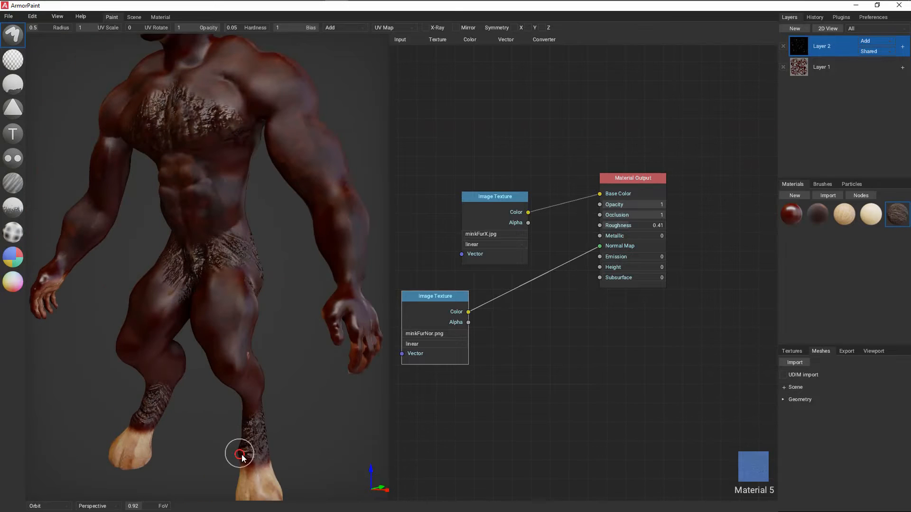
{"action": "mouse_move", "coordinate": [177, 423]}
{"action": "right_mouse_down"}
{"action": "mouse_move", "coordinate": [209, 431]}
{"action": "mouse_move", "coordinate": [285, 423]}
{"action": "mouse_move", "coordinate": [257, 375]}
{"action": "right_mouse_up"}
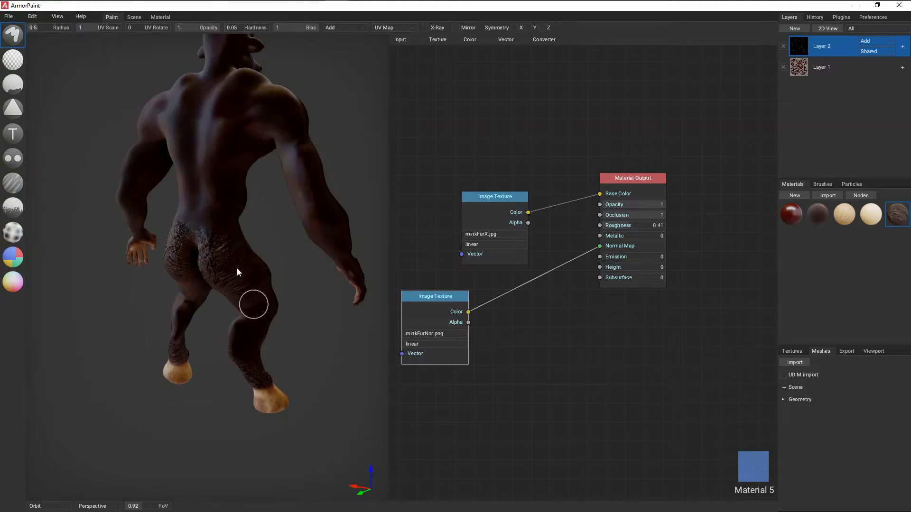
- Brush fur along the minotaur's forearms and onto the backs of its hands
{"action": "mouse_move", "coordinate": [215, 176]}
{"action": "right_mouse_down"}
{"action": "mouse_move", "coordinate": [224, 195]}
{"action": "mouse_move", "coordinate": [177, 215]}
{"action": "right_mouse_up"}
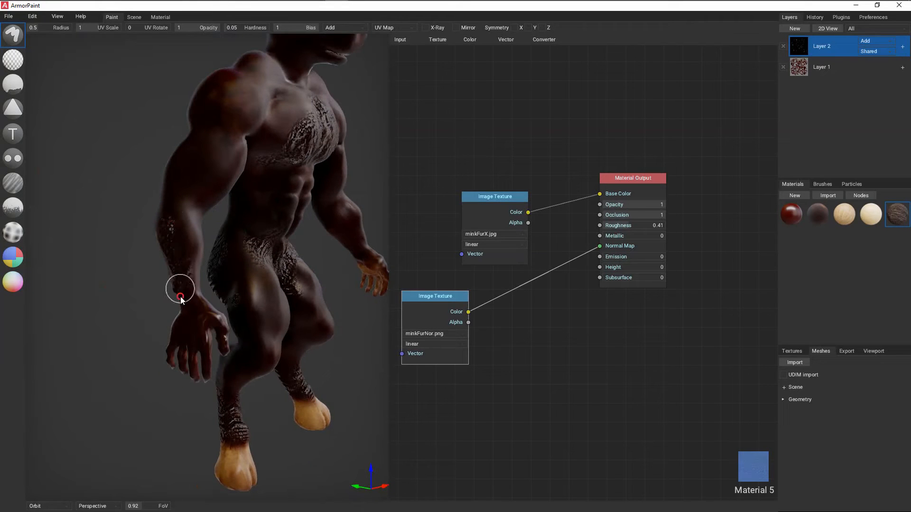
{"action": "mouse_move", "coordinate": [190, 315]}
{"action": "right_mouse_down"}
{"action": "mouse_move", "coordinate": [332, 309]}
{"action": "mouse_move", "coordinate": [231, 319]}
{"action": "mouse_move", "coordinate": [242, 331]}
{"action": "right_mouse_up"}
{"action": "mouse_move", "coordinate": [122, 287]}
{"action": "left_mouse_down"}
{"action": "mouse_move", "coordinate": [115, 295]}
{"action": "mouse_move", "coordinate": [141, 234]}
{"action": "left_mouse_up"}
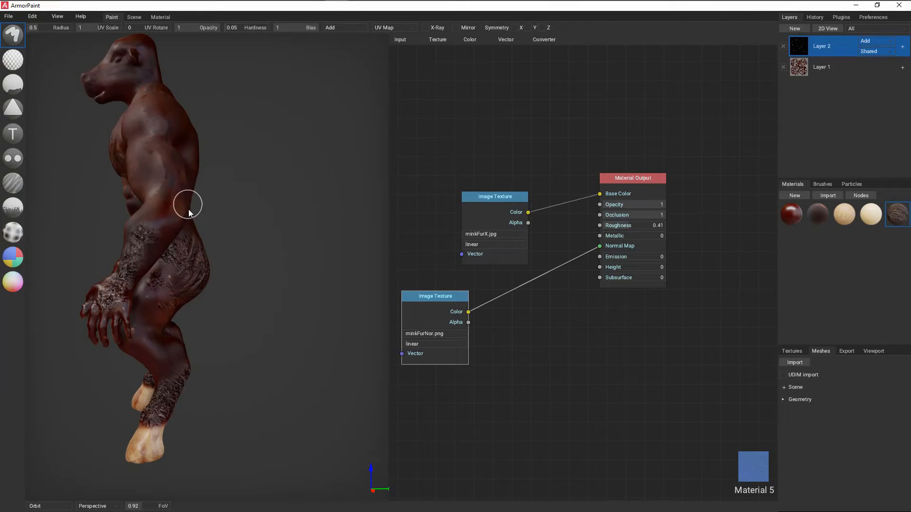
- Brush fur over the top and back of the minotaur's head, the nape and the shoulders
{"action": "right_click_drag", "start_coordinate": [332, 211], "coordinate": [158, 223]}
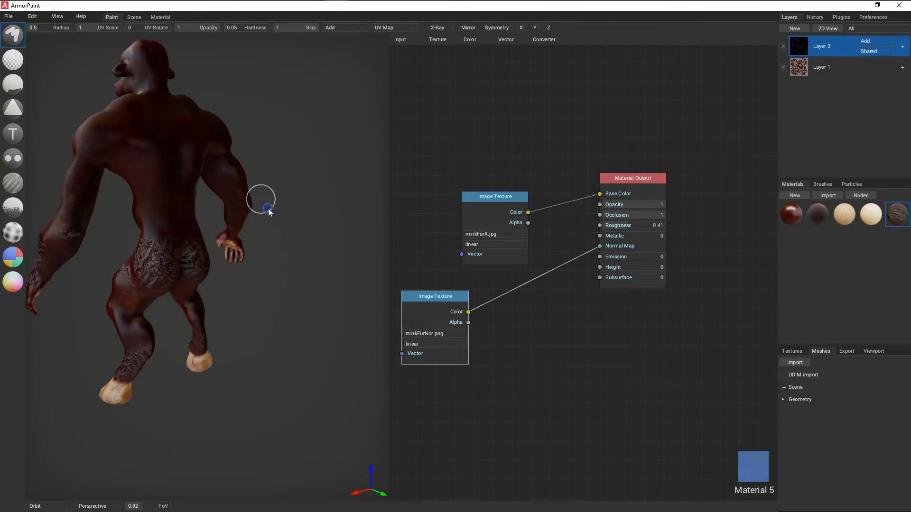
{"action": "mouse_move", "coordinate": [260, 203]}
{"action": "right_mouse_down"}
{"action": "mouse_move", "coordinate": [174, 244]}
{"action": "mouse_move", "coordinate": [233, 148]}
{"action": "right_mouse_up"}
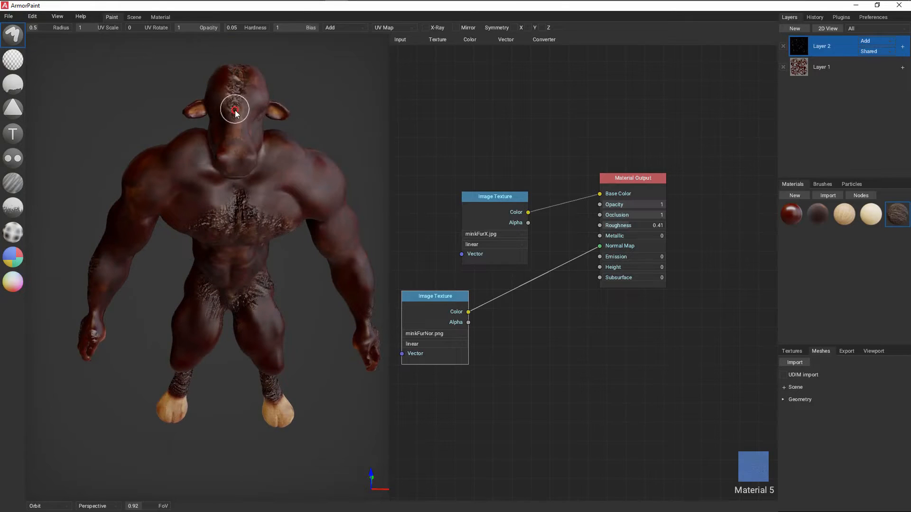
{"action": "right_click_drag", "start_coordinate": [235, 92], "coordinate": [201, 86]}
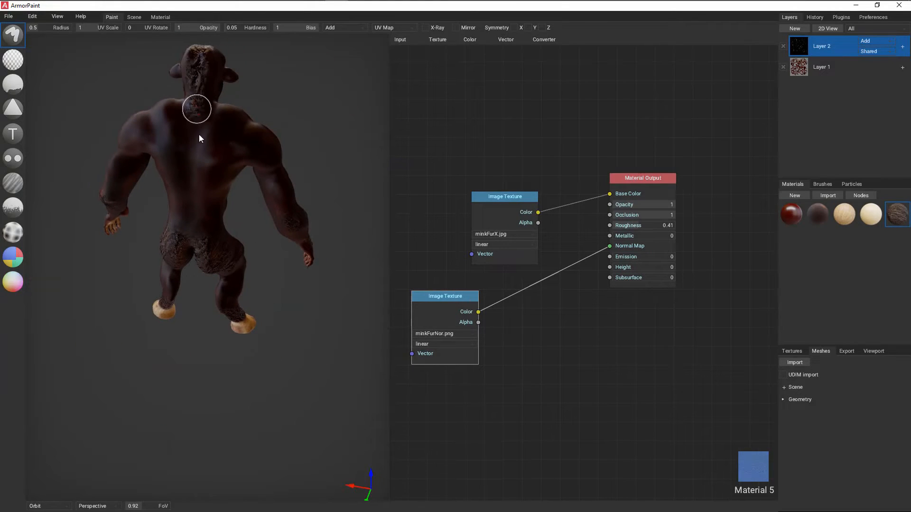
{"action": "right_click_drag", "start_coordinate": [197, 151], "coordinate": [177, 170]}
{"action": "right_click_drag", "start_coordinate": [319, 147], "coordinate": [200, 230]}
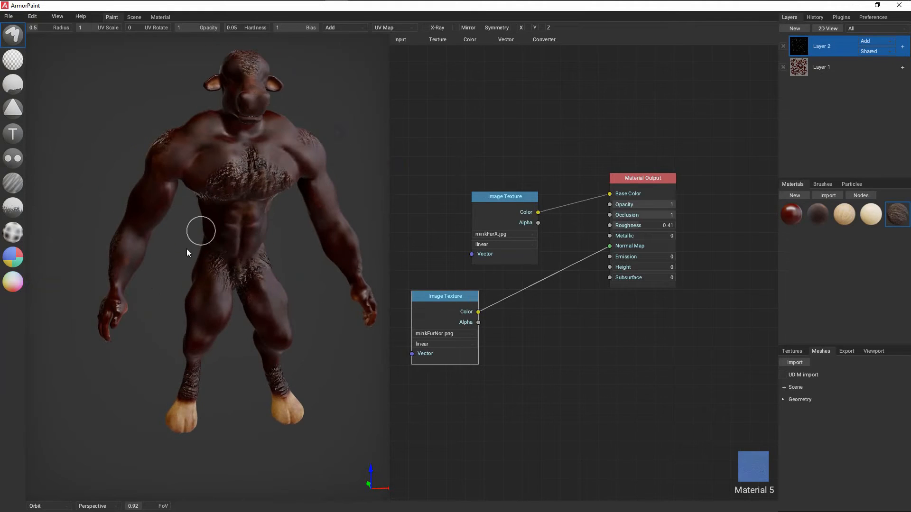
- Brush the darkened hide material on Layer 1 over the minotaur's hands and arms
{"action": "left_click", "coordinate": [829, 68]}
{"action": "left_click", "coordinate": [818, 214]}
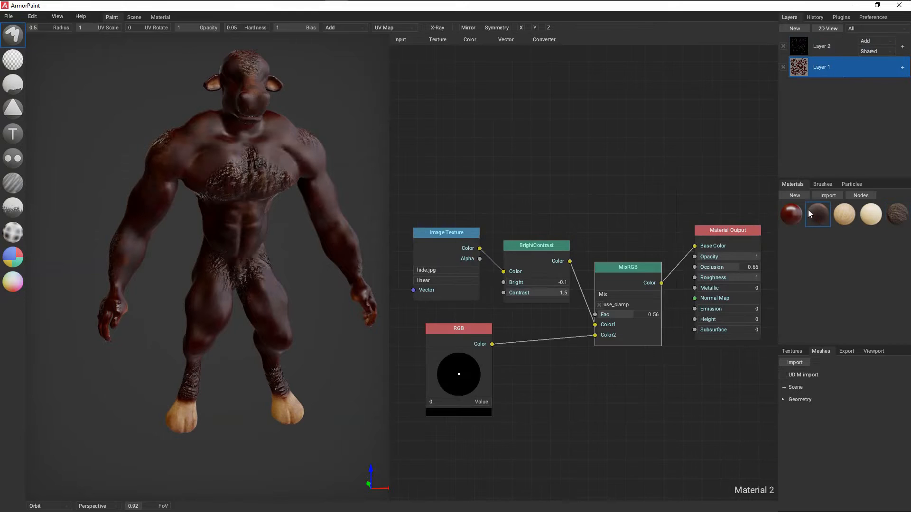
{"action": "right_click_drag", "start_coordinate": [122, 305], "coordinate": [168, 315]}
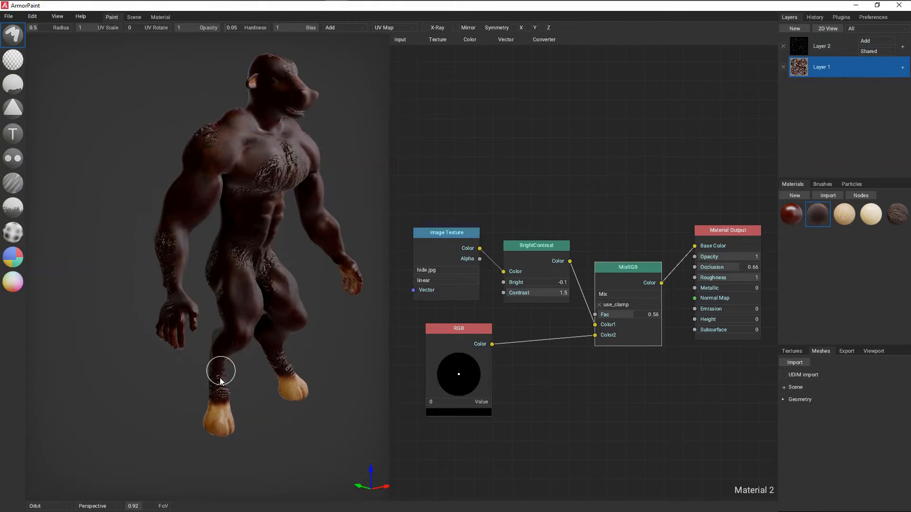
{"action": "right_click_drag", "start_coordinate": [334, 315], "coordinate": [254, 348]}
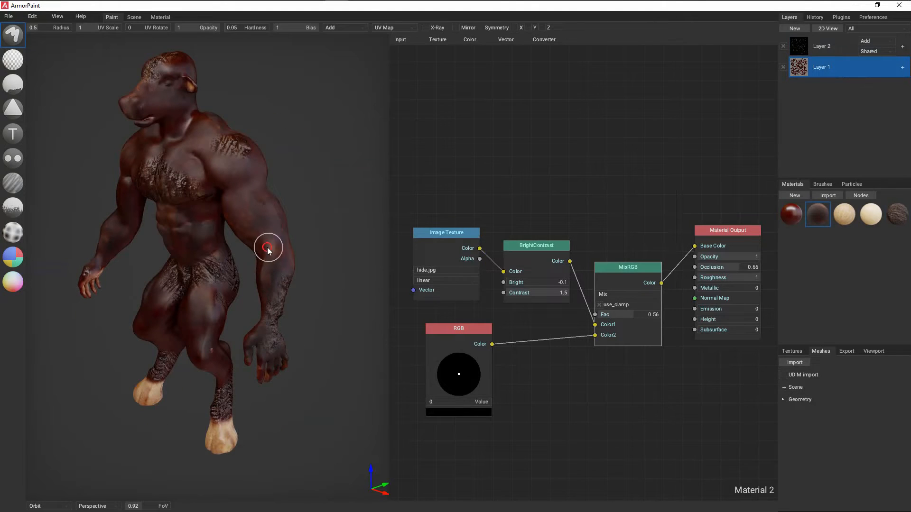
{"action": "right_click_drag", "start_coordinate": [311, 156], "coordinate": [339, 163]}
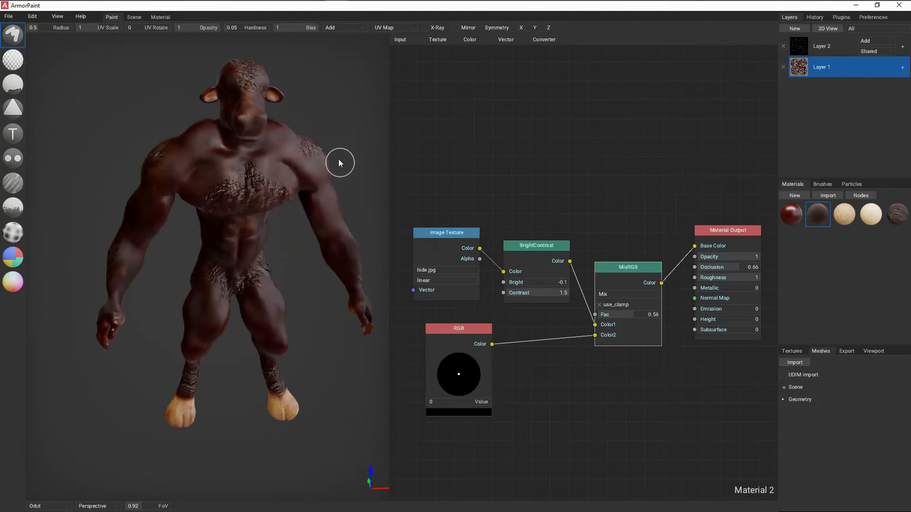
{"action": "mouse_move", "coordinate": [264, 138]}
{"action": "right_mouse_down"}
{"action": "mouse_move", "coordinate": [317, 175]}
{"action": "mouse_move", "coordinate": [255, 204]}
{"action": "mouse_move", "coordinate": [131, 206]}
{"action": "right_mouse_up"}
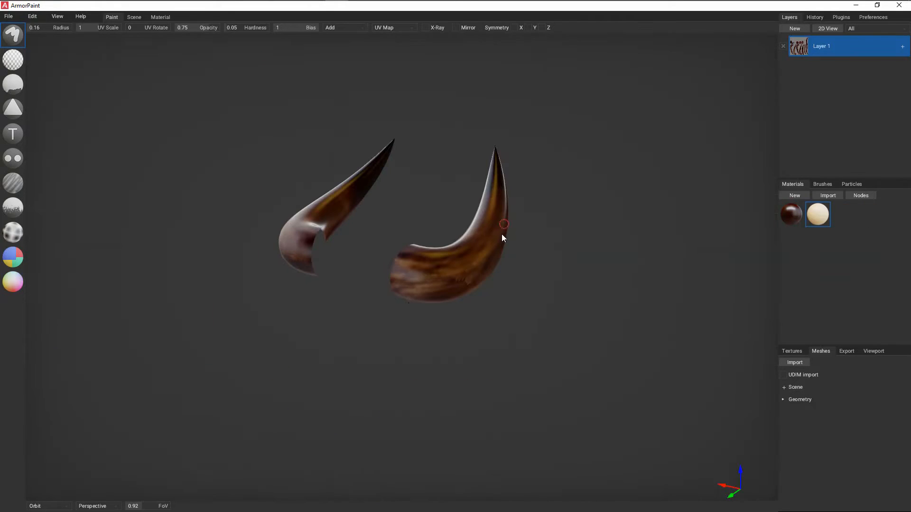
- Brush the parchment material onto the horns, then set its Roughness to 0.67 in the Material Output node
{"action": "right_click_drag", "start_coordinate": [327, 208], "coordinate": [269, 291]}
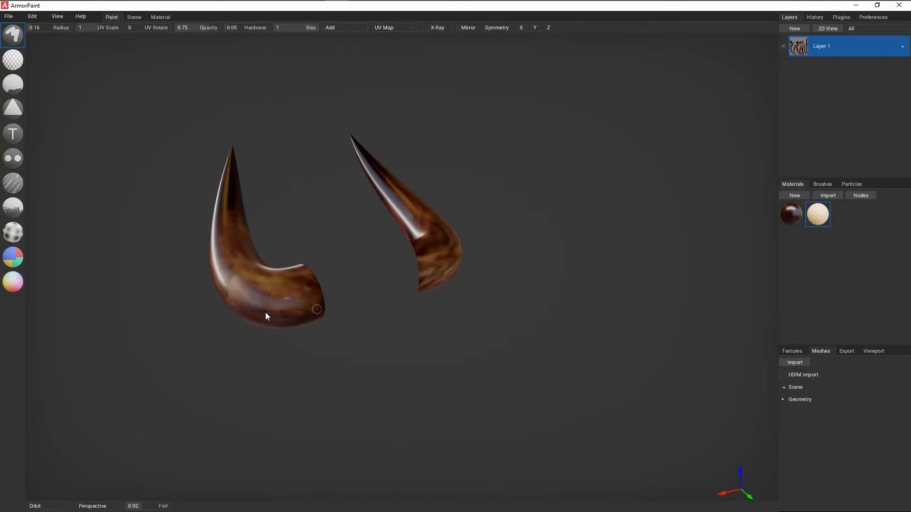
{"action": "right_click_drag", "start_coordinate": [364, 337], "coordinate": [263, 277]}
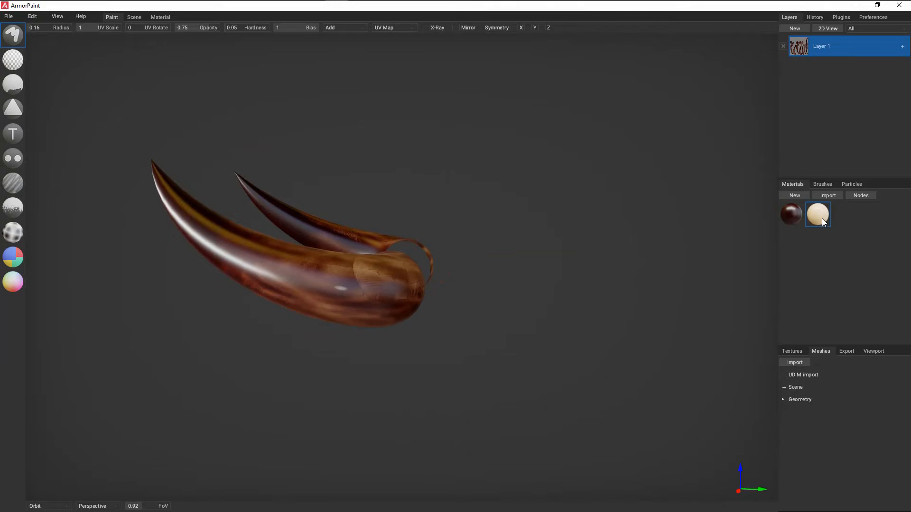
{"action": "left_click", "coordinate": [860, 195]}
{"action": "left_click_drag", "start_coordinate": [637, 232], "coordinate": [648, 232]}
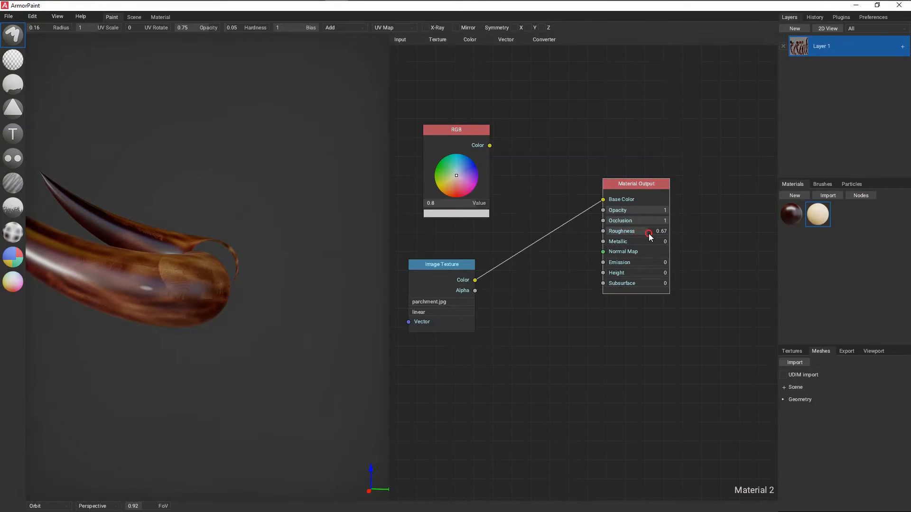
{"action": "left_click", "coordinate": [860, 195]}
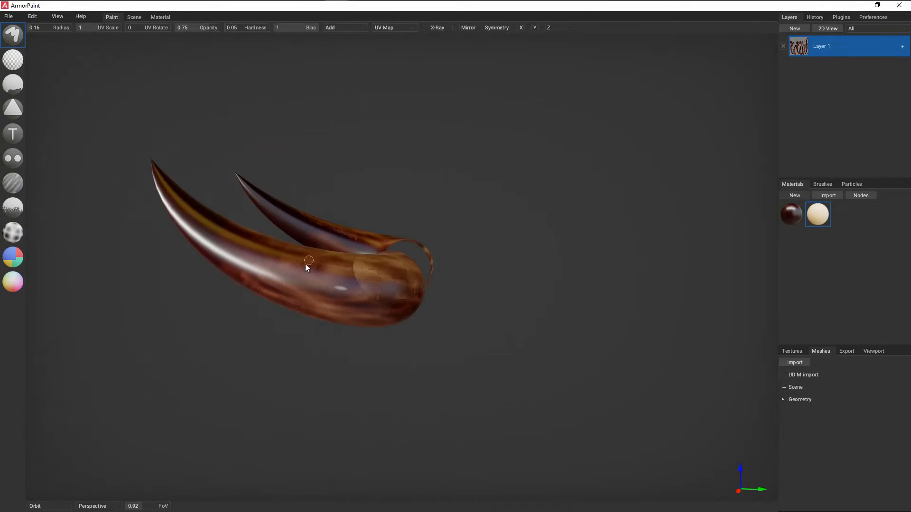
- Brush the parchment material over the bases and undersides of the horns
{"action": "mouse_move", "coordinate": [352, 296]}
{"action": "left_mouse_down"}
{"action": "mouse_move", "coordinate": [243, 265]}
{"action": "mouse_move", "coordinate": [286, 272]}
{"action": "mouse_move", "coordinate": [337, 319]}
{"action": "mouse_move", "coordinate": [447, 307]}
{"action": "mouse_move", "coordinate": [335, 280]}
{"action": "left_mouse_up"}
{"action": "right_click_drag", "start_coordinate": [335, 279], "coordinate": [344, 349]}
{"action": "left_click_drag", "start_coordinate": [344, 350], "coordinate": [456, 364]}
{"action": "right_click_drag", "start_coordinate": [456, 365], "coordinate": [337, 330]}
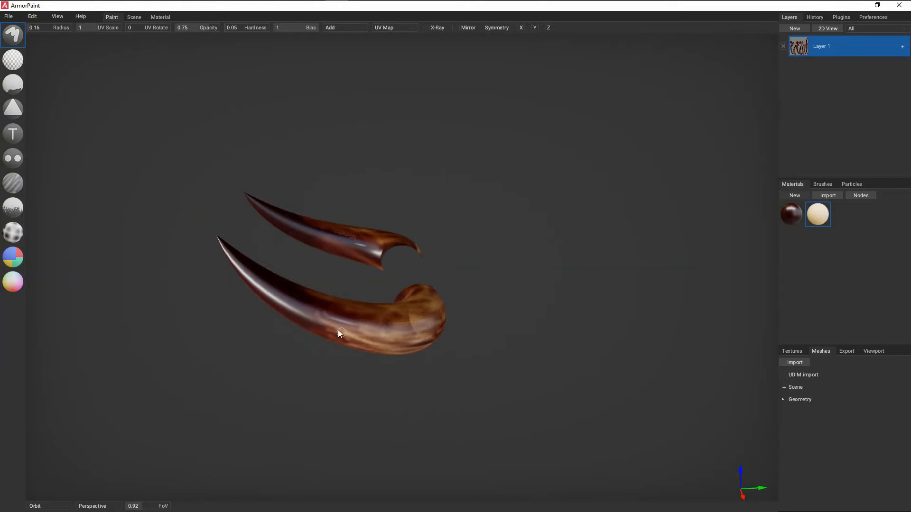
{"action": "mouse_move", "coordinate": [370, 317]}
{"action": "left_mouse_down"}
{"action": "mouse_move", "coordinate": [381, 306]}
{"action": "mouse_move", "coordinate": [428, 313]}
{"action": "mouse_move", "coordinate": [382, 339]}
{"action": "mouse_move", "coordinate": [441, 341]}
{"action": "left_mouse_up"}
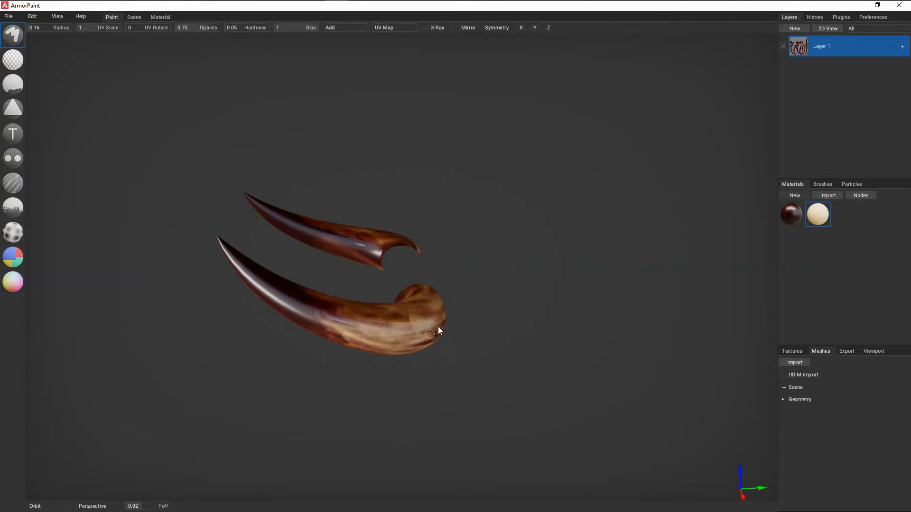
{"action": "right_click_drag", "start_coordinate": [437, 326], "coordinate": [274, 286]}
{"action": "right_click_drag", "start_coordinate": [488, 283], "coordinate": [461, 281]}
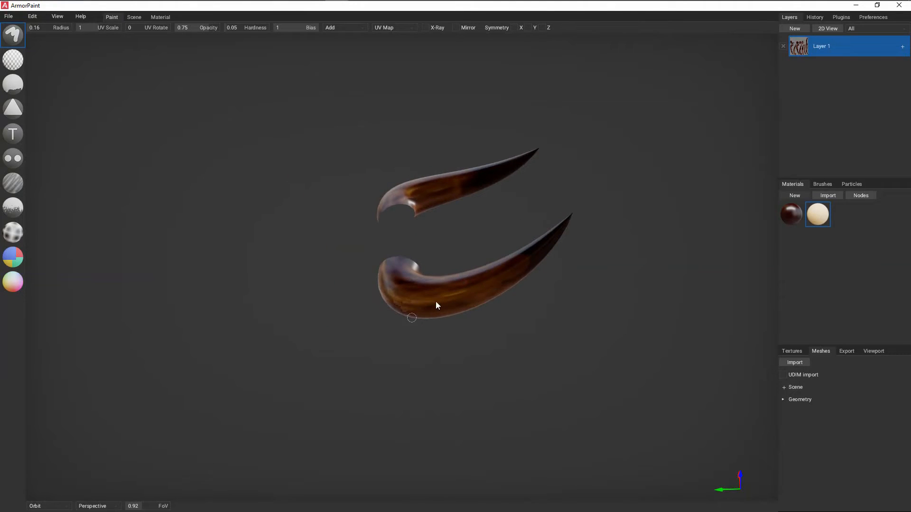
{"action": "mouse_move", "coordinate": [424, 286]}
{"action": "right_mouse_down"}
{"action": "mouse_move", "coordinate": [492, 327]}
{"action": "mouse_move", "coordinate": [500, 252]}
{"action": "right_mouse_up"}
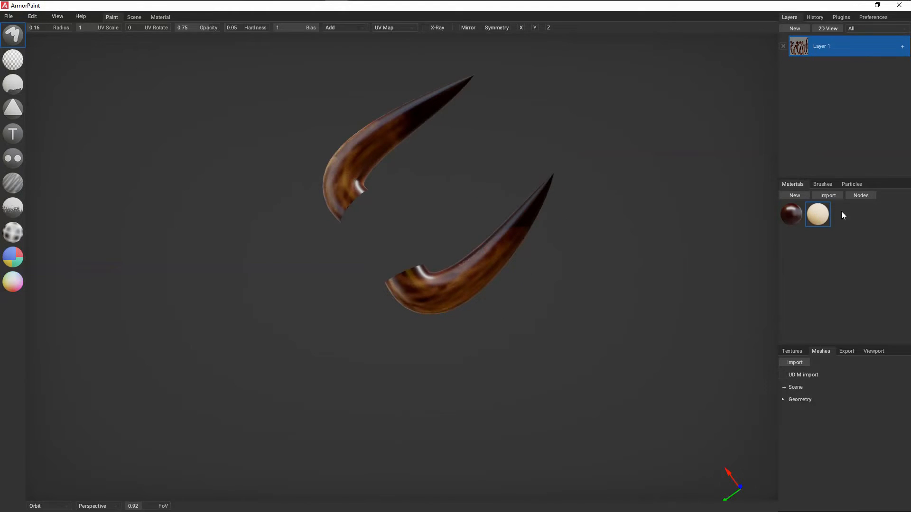
- Check the parchment material's node setup and brush more parchment along the outer curves of the horns' lower halves
{"action": "left_click", "coordinate": [864, 197]}
{"action": "left_click", "coordinate": [872, 198]}
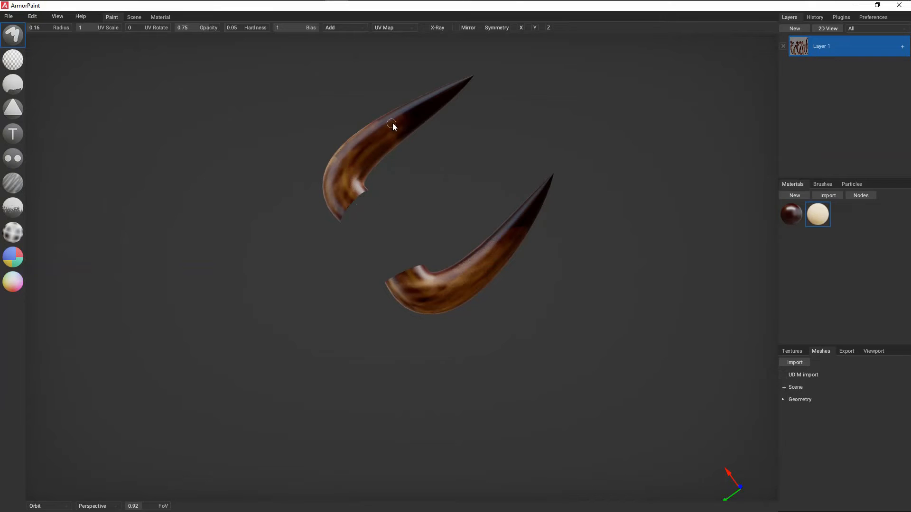
{"action": "right_click_drag", "start_coordinate": [345, 204], "coordinate": [356, 310]}
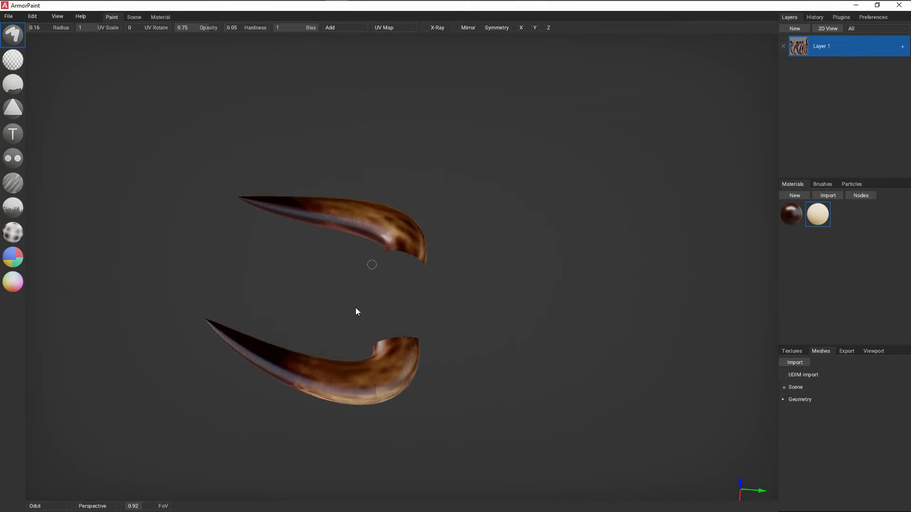
{"action": "mouse_move", "coordinate": [371, 388]}
{"action": "left_mouse_down"}
{"action": "mouse_move", "coordinate": [347, 394]}
{"action": "mouse_move", "coordinate": [360, 384]}
{"action": "mouse_move", "coordinate": [343, 386]}
{"action": "mouse_move", "coordinate": [385, 387]}
{"action": "left_mouse_up"}
{"action": "mouse_move", "coordinate": [457, 401]}
{"action": "right_mouse_down"}
{"action": "mouse_move", "coordinate": [456, 390]}
{"action": "mouse_move", "coordinate": [300, 297]}
{"action": "mouse_move", "coordinate": [408, 274]}
{"action": "right_mouse_up"}
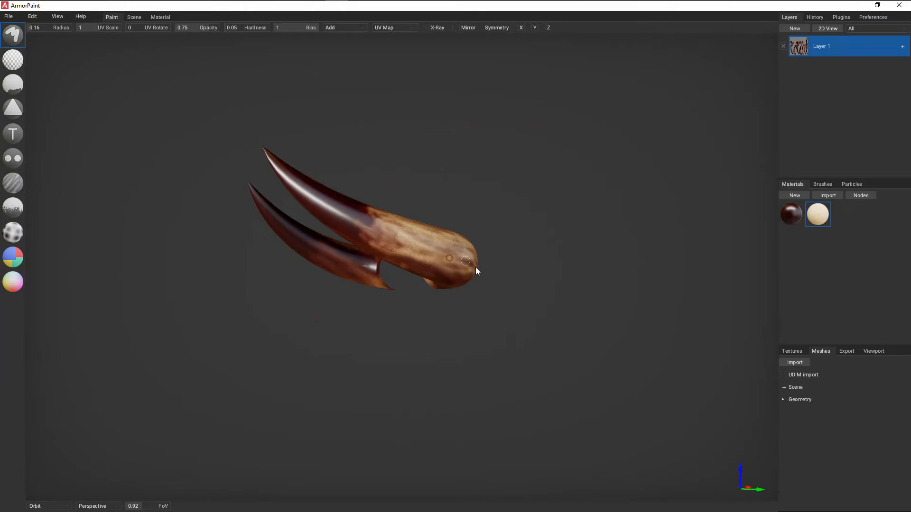
{"action": "mouse_move", "coordinate": [460, 262]}
{"action": "right_mouse_down"}
{"action": "mouse_move", "coordinate": [421, 321]}
{"action": "mouse_move", "coordinate": [448, 255]}
{"action": "right_mouse_up"}
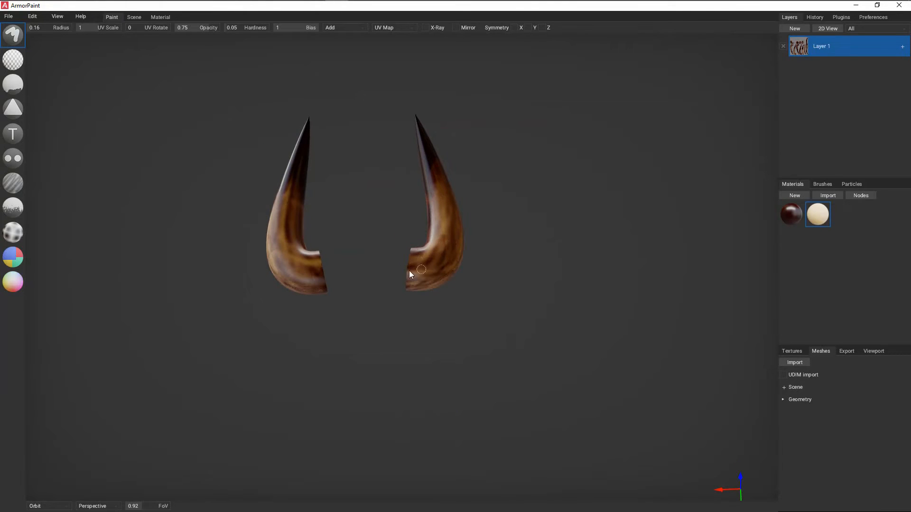
- Brush the parchment material over the inner faces of both horns' lower halves, leaving the tips dark
{"action": "right_click_drag", "start_coordinate": [426, 276], "coordinate": [473, 224]}
{"action": "right_click_drag", "start_coordinate": [466, 254], "coordinate": [392, 192]}
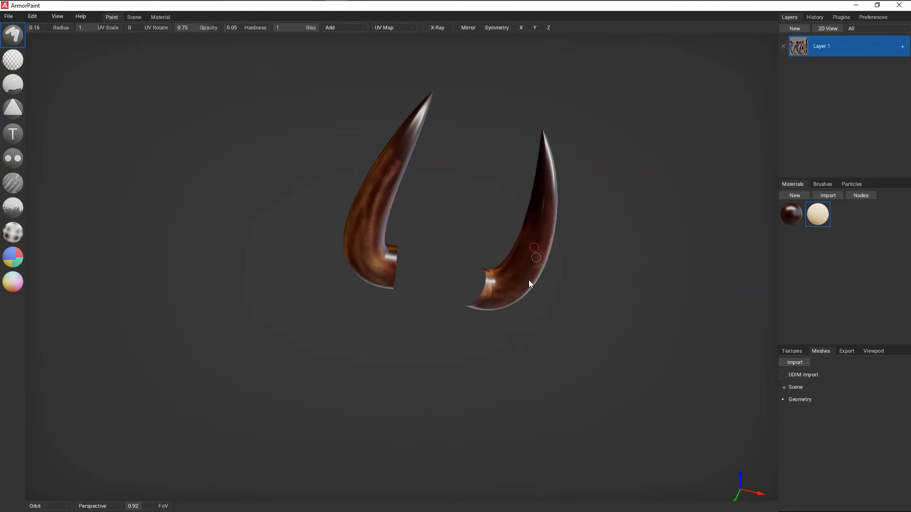
{"action": "right_click_drag", "start_coordinate": [509, 286], "coordinate": [317, 240]}
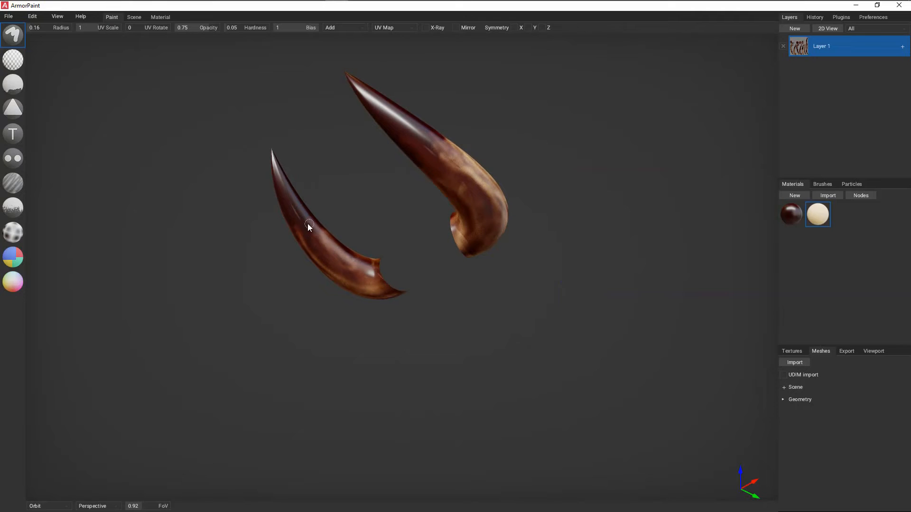
{"action": "right_click_drag", "start_coordinate": [404, 269], "coordinate": [372, 214]}
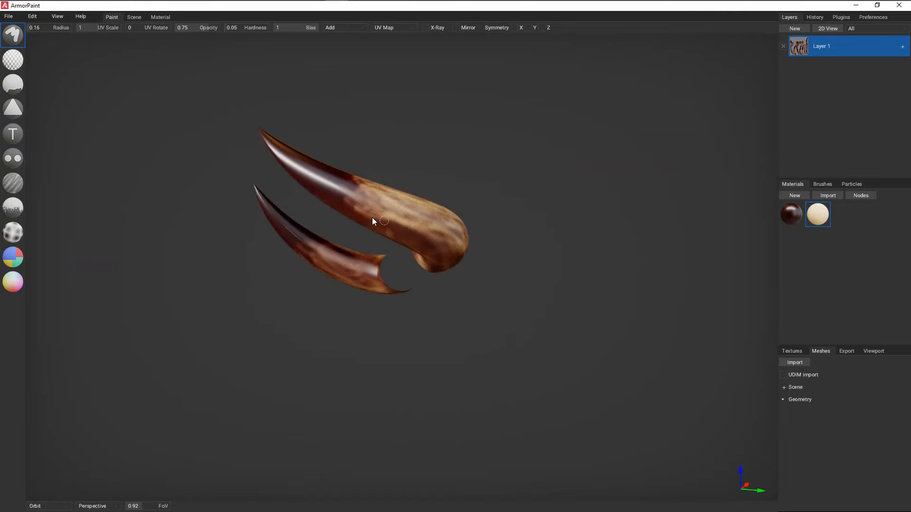
{"action": "right_click_drag", "start_coordinate": [468, 315], "coordinate": [386, 203]}
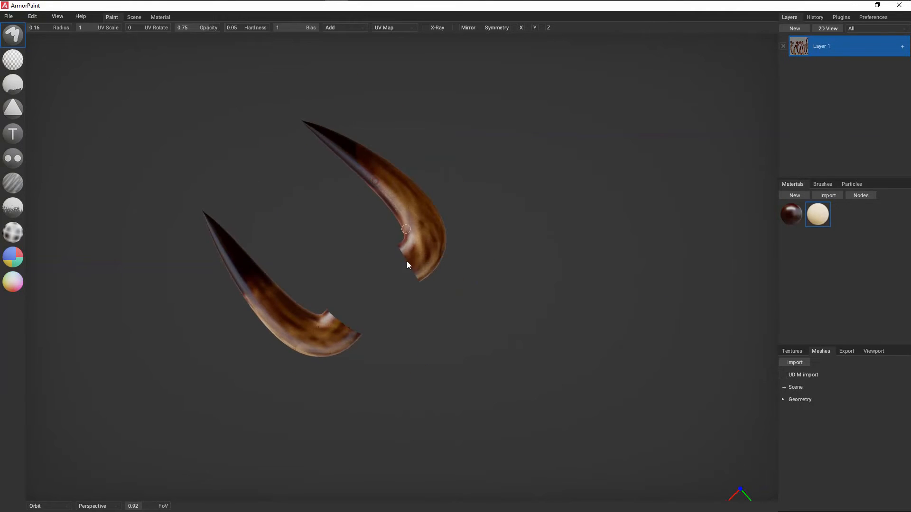
{"action": "right_click_drag", "start_coordinate": [416, 281], "coordinate": [331, 238]}
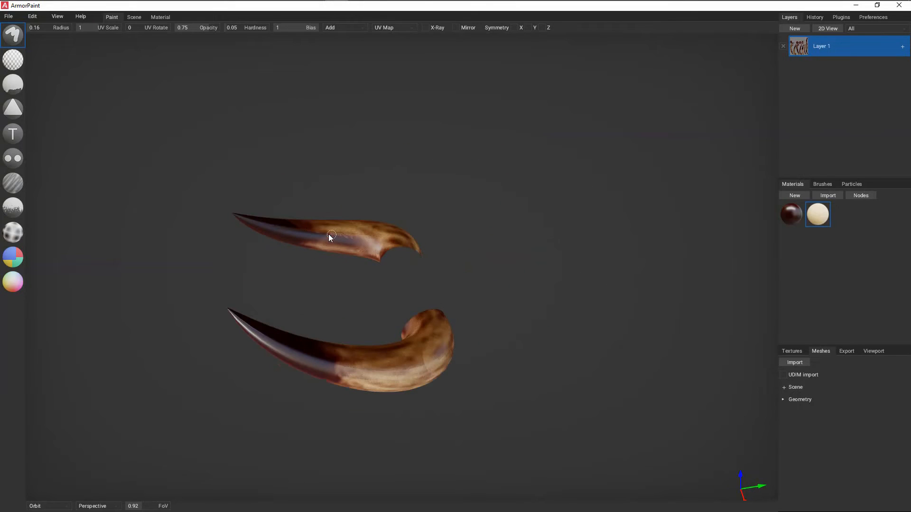
- Save the project as Horns in the Minotaur folder
{"action": "left_click", "coordinate": [9, 16]}
{"action": "left_click", "coordinate": [28, 54]}
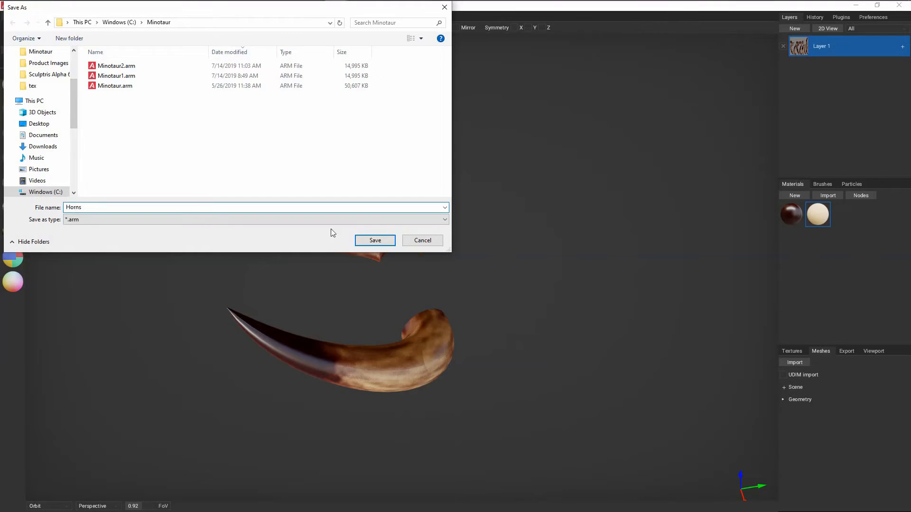
{"action": "left_click", "coordinate": [374, 240]}
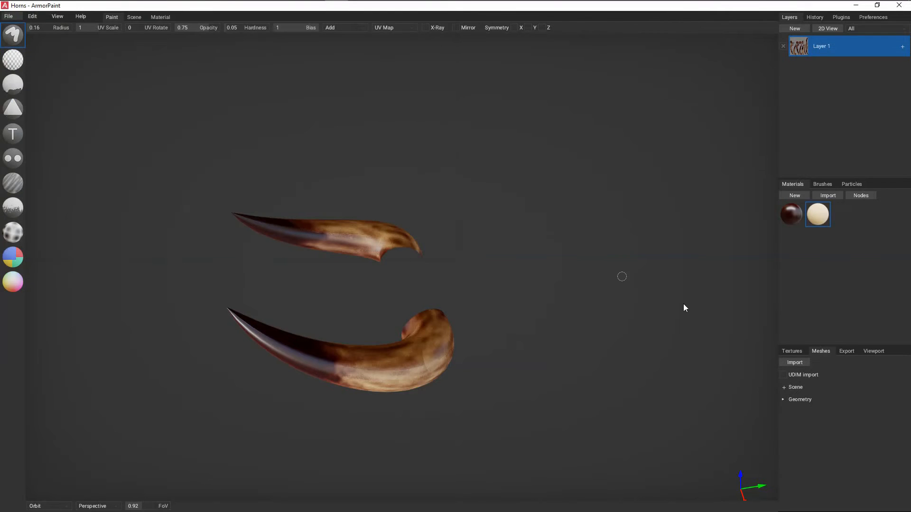
- Export the horn textures as JPG files under the name Horns in the Minotaur folder
{"action": "left_click", "coordinate": [848, 355]}
{"action": "left_click", "coordinate": [835, 389]}
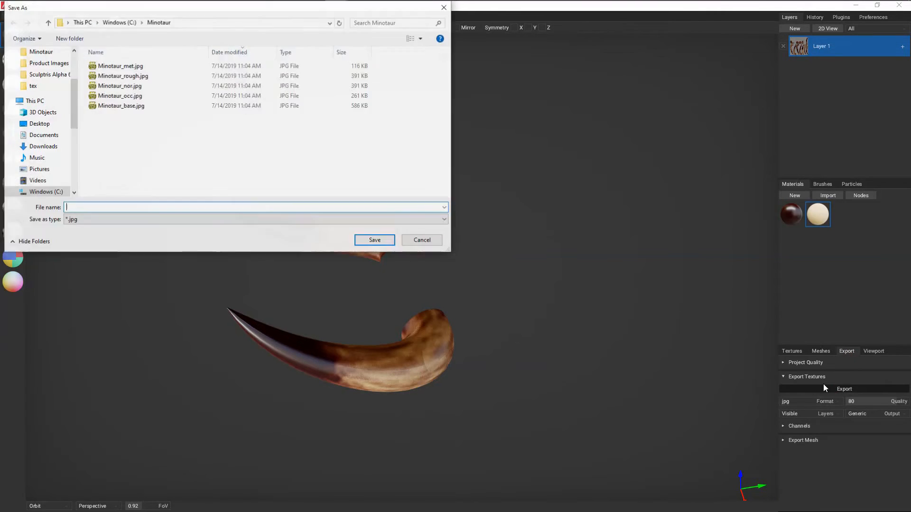
{"action": "type", "text": "Horns"}
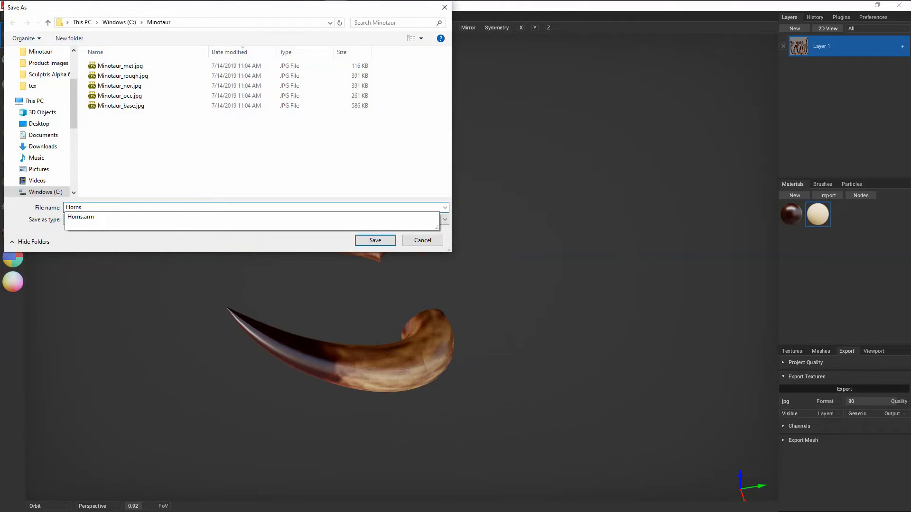
{"action": "key", "text": "Return"}
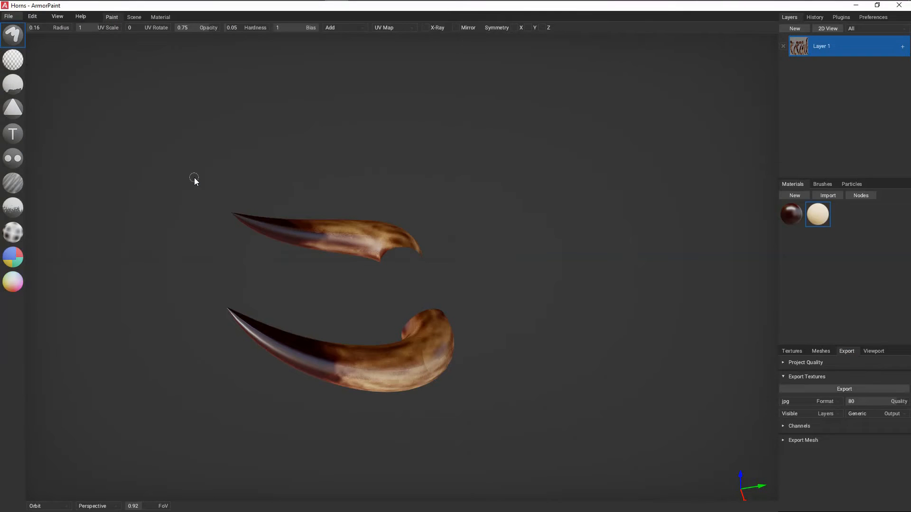
- Switch to Blender and display the material settings of the Horn object
{"action": "mouse_move", "coordinate": [475, 7]}
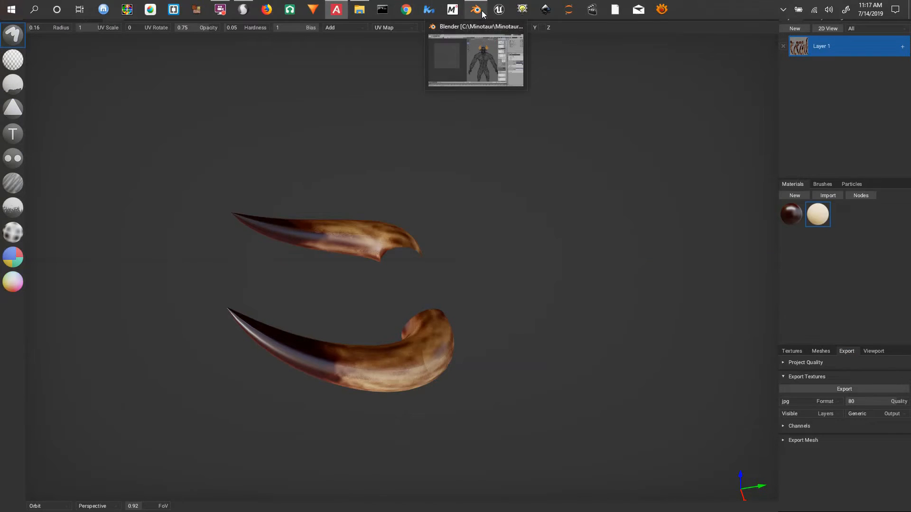
{"action": "left_click", "coordinate": [473, 50]}
{"action": "scroll", "coordinate": [585, 119], "scroll_direction": "up", "scroll_amount": 1}
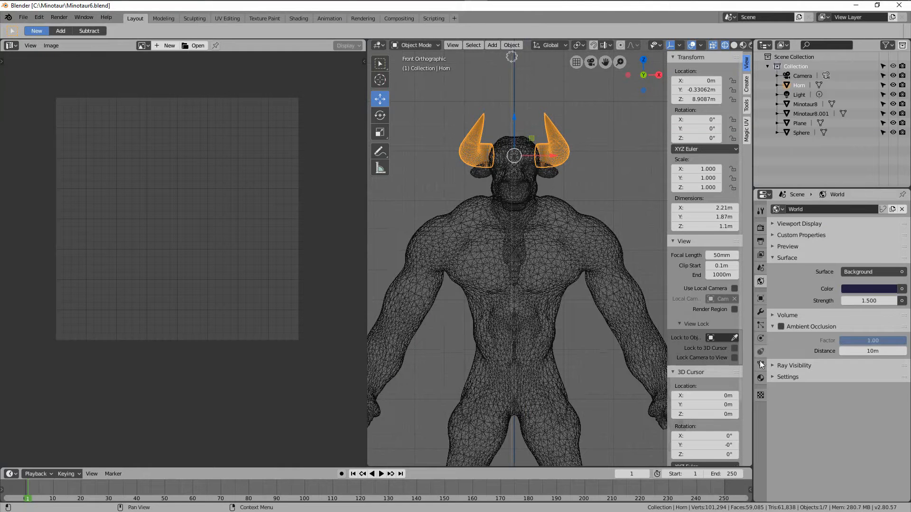
{"action": "left_click", "coordinate": [761, 378]}
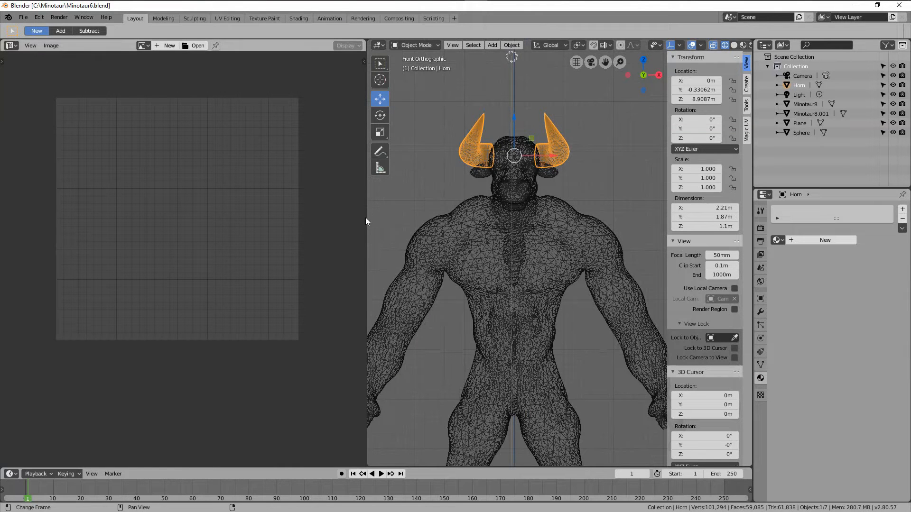
- Widen the 3D viewport, hide its sidebar and shade the scene in LookDev mode
{"action": "left_click_drag", "start_coordinate": [368, 219], "coordinate": [259, 235]}
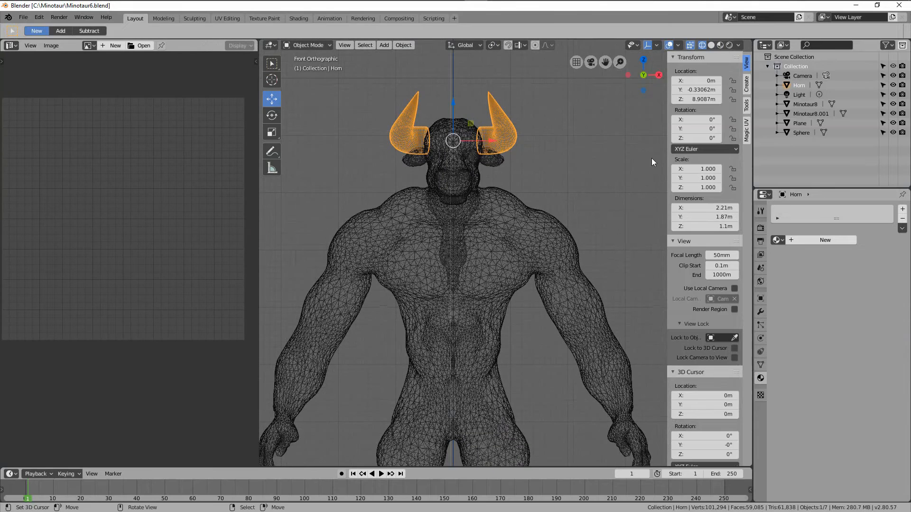
{"action": "key", "text": "n"}
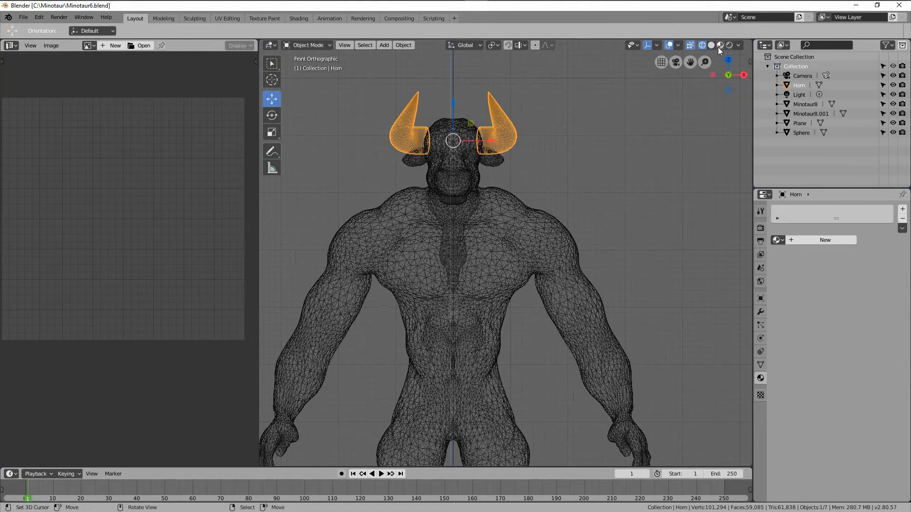
{"action": "key", "text": "shift+z"}
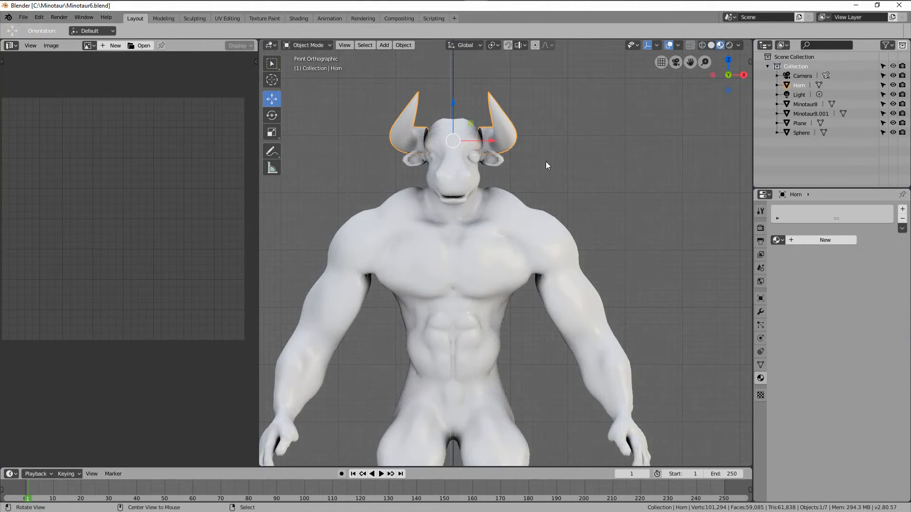
- In Edit Mode, select the whole horn on the positive X side and move it about 0.088 m inward along X
{"action": "scroll", "coordinate": [463, 114], "scroll_direction": "up", "scroll_amount": 4}
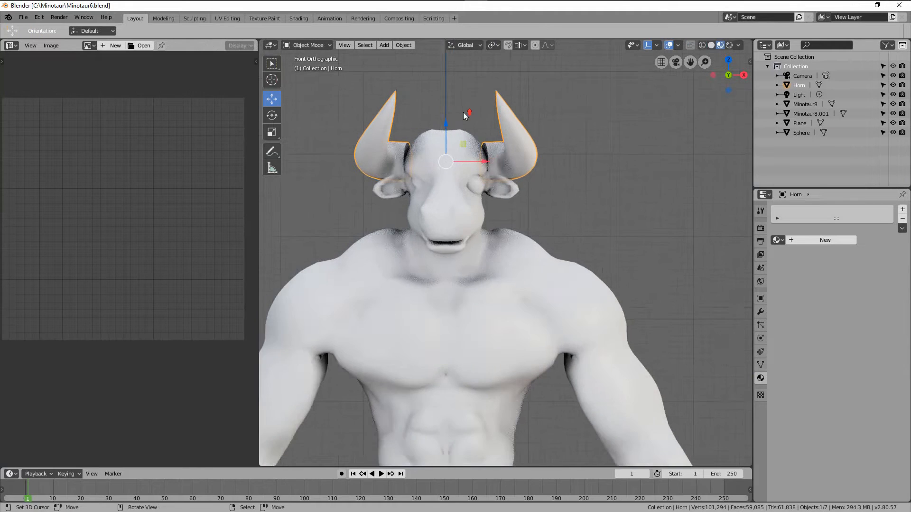
{"action": "left_click", "coordinate": [554, 151]}
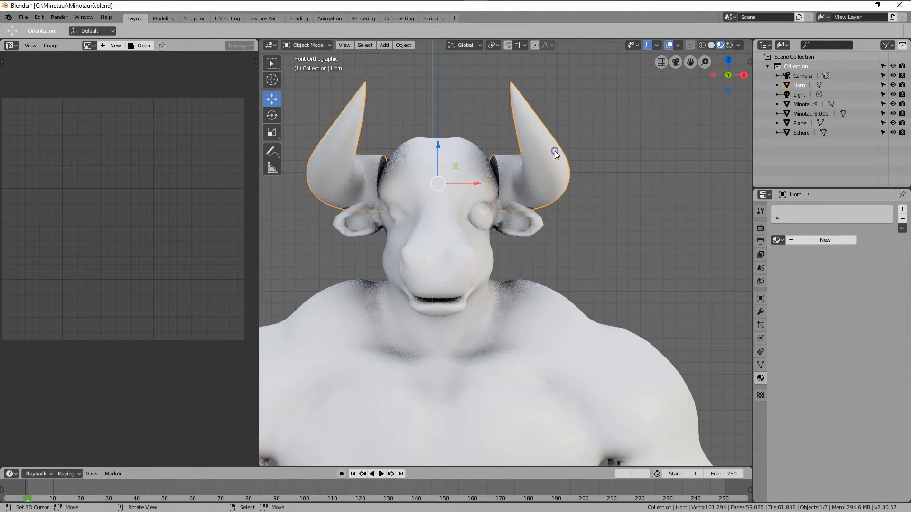
{"action": "key", "text": "Tab"}
{"action": "key", "text": "Tab"}
{"action": "key", "text": "Tab"}
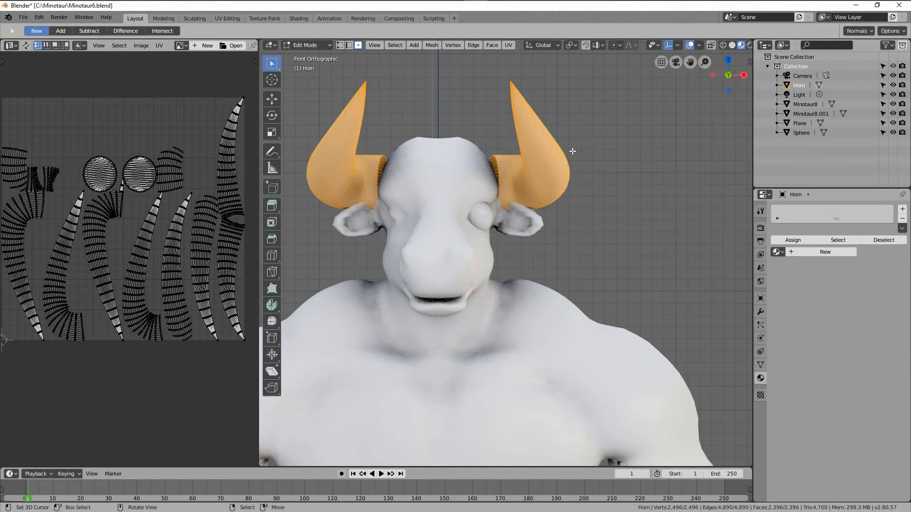
{"action": "left_click", "coordinate": [558, 160]}
{"action": "key", "text": "ctrl+l"}
{"action": "key", "text": "g"}
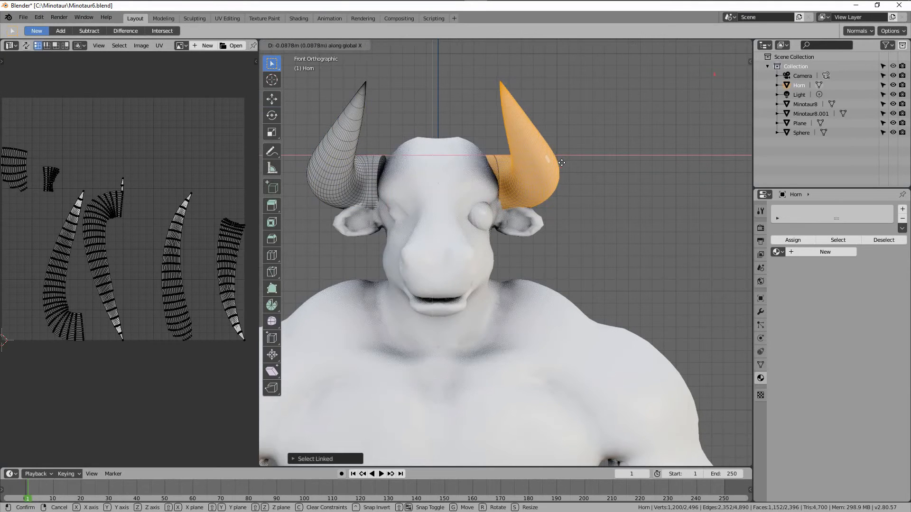
{"action": "left_click", "coordinate": [562, 163]}
- Select the whole opposite horn and move it about 0.1 m inward along X toward the head
{"action": "left_click", "coordinate": [355, 137]}
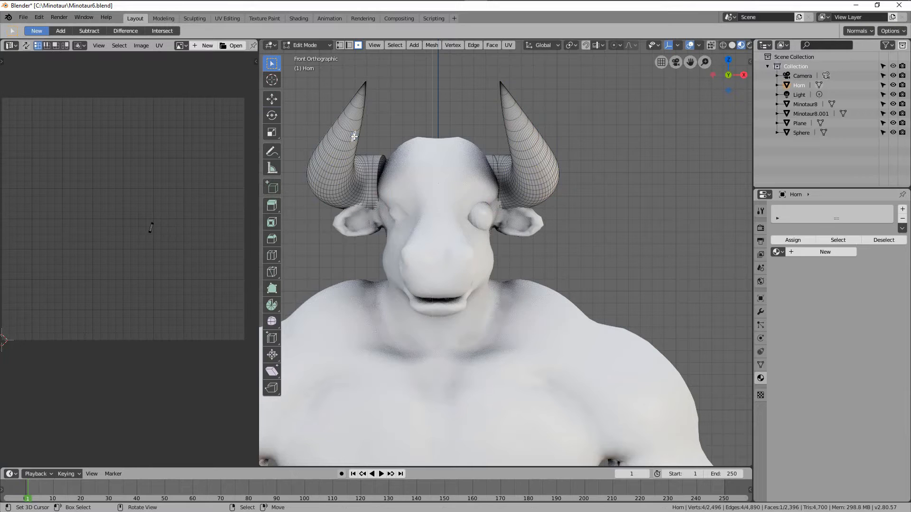
{"action": "key", "text": "ctrl+l"}
{"action": "key", "text": "g"}
{"action": "key", "text": "x"}
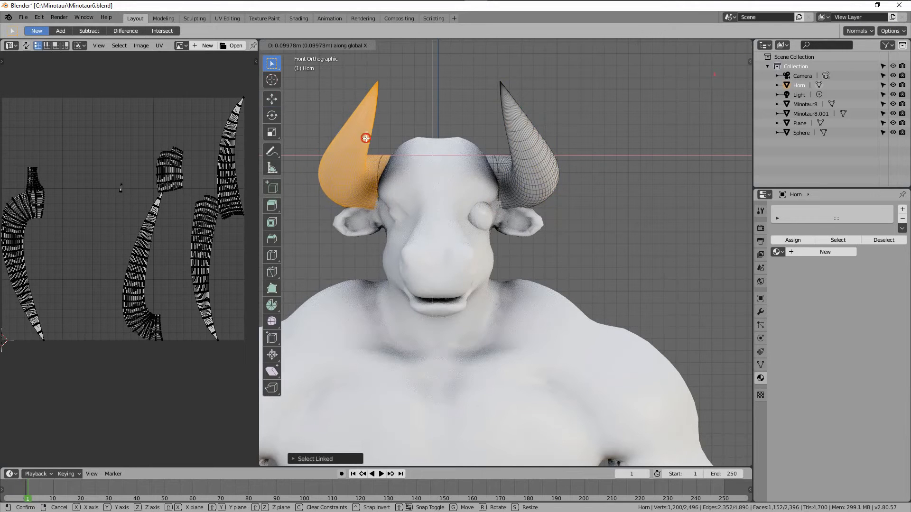
{"action": "left_click", "coordinate": [365, 138]}
- Return to Object Mode and create a new material on the Horn object
{"action": "key", "text": "Tab"}
{"action": "middle_click_drag", "start_coordinate": [493, 199], "coordinate": [623, 206]}
{"action": "left_click", "coordinate": [809, 239]}
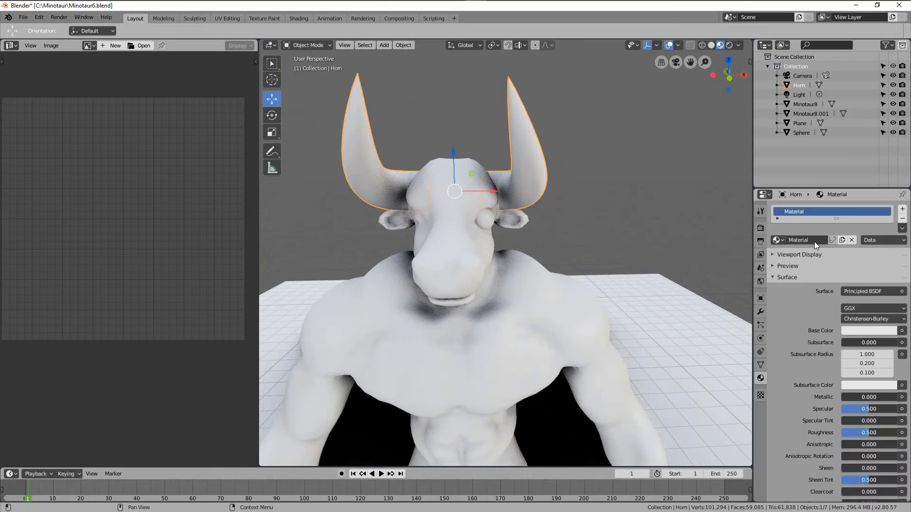
- Use the image texture Horns_base.jpg from C:\Minotaur as the Base Color of the horn material
{"action": "left_click", "coordinate": [902, 331]}
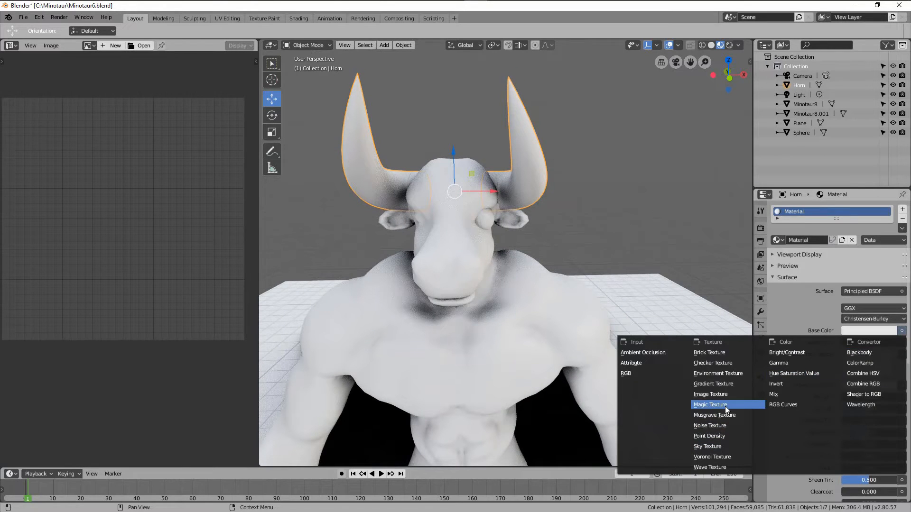
{"action": "left_click", "coordinate": [724, 396]}
{"action": "left_click", "coordinate": [894, 342]}
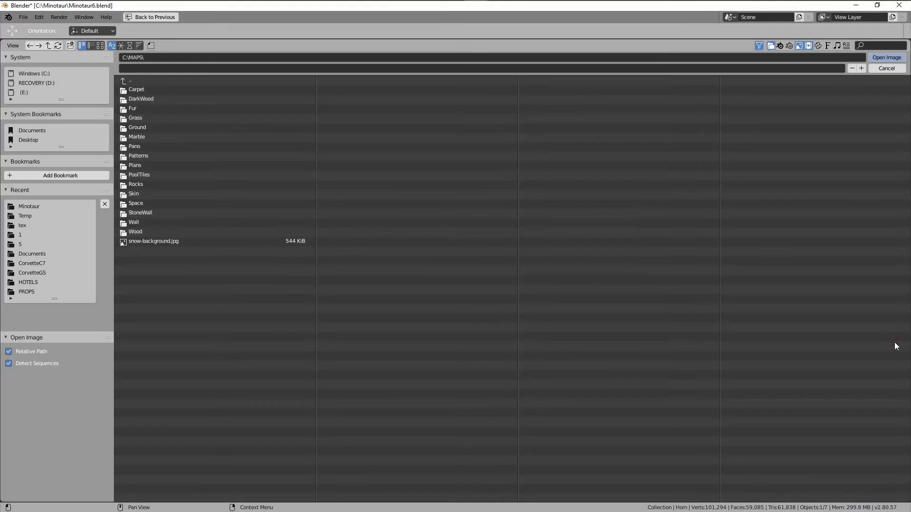
{"action": "left_click", "coordinate": [25, 206]}
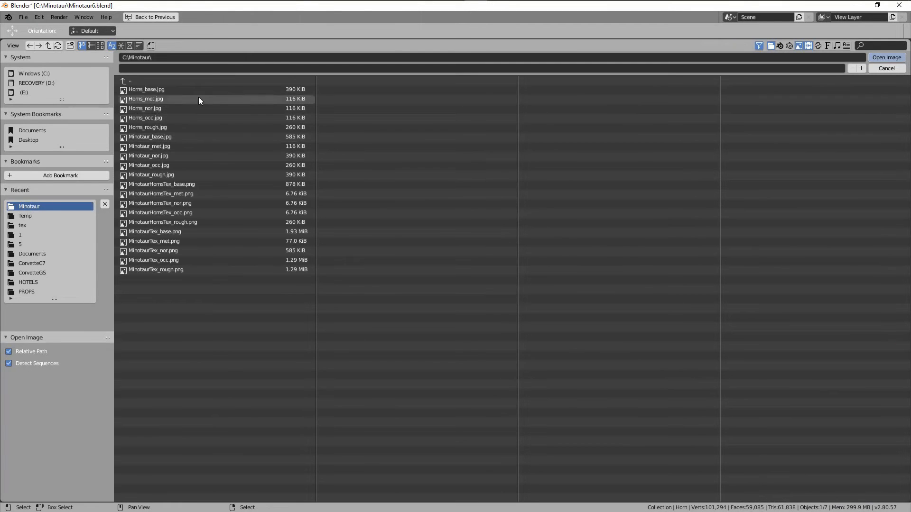
{"action": "left_click", "coordinate": [151, 89]}
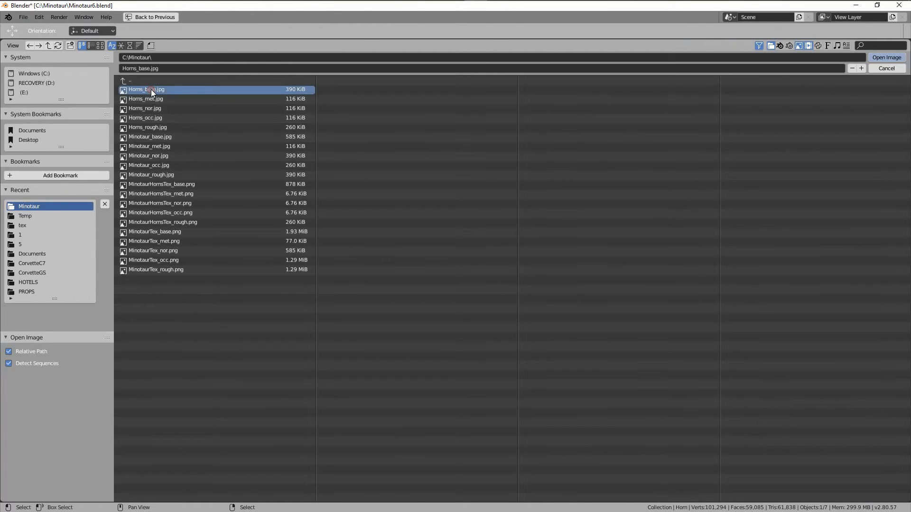
{"action": "double_click", "coordinate": [151, 89]}
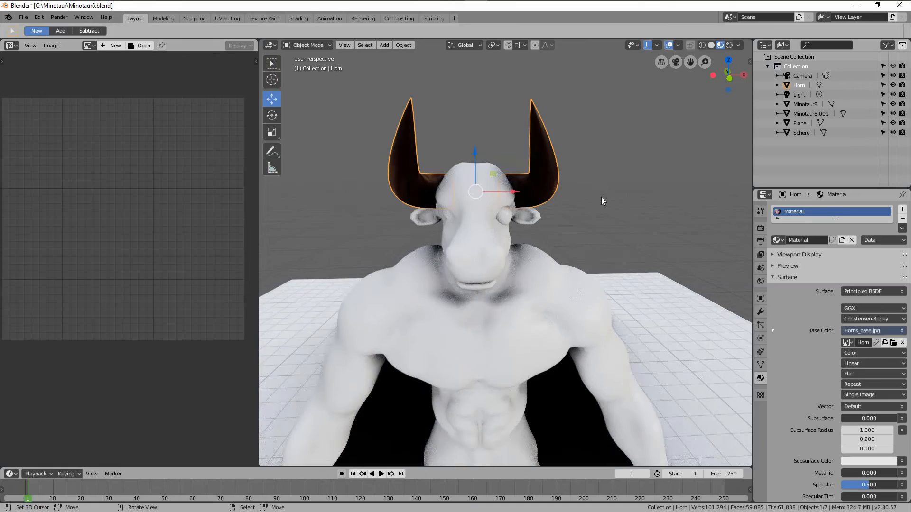
{"action": "middle_click_drag", "start_coordinate": [601, 198], "coordinate": [585, 232]}
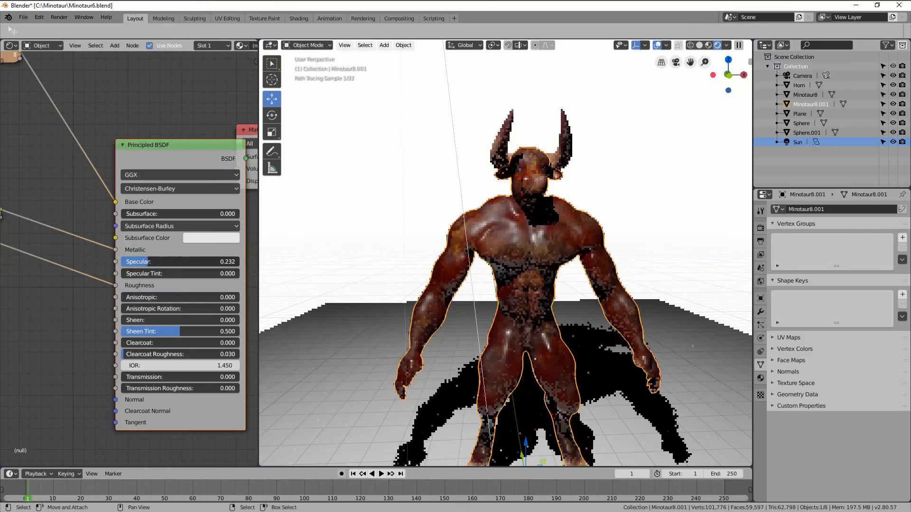
- Lower the Specular value of the minotaur body's Principled BSDF to 0.082, checking the shine from several angles
{"action": "left_click_drag", "start_coordinate": [180, 262], "coordinate": [162, 262]}
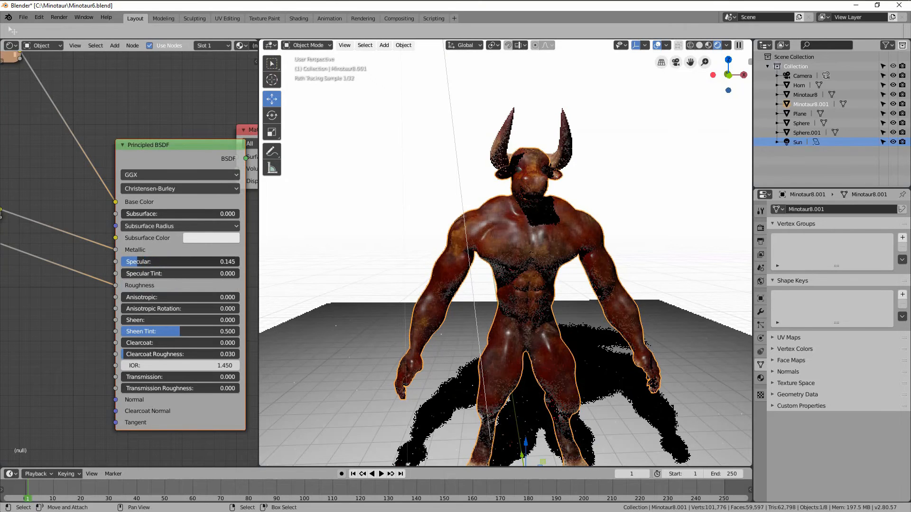
{"action": "middle_click_drag", "start_coordinate": [631, 230], "coordinate": [571, 198]}
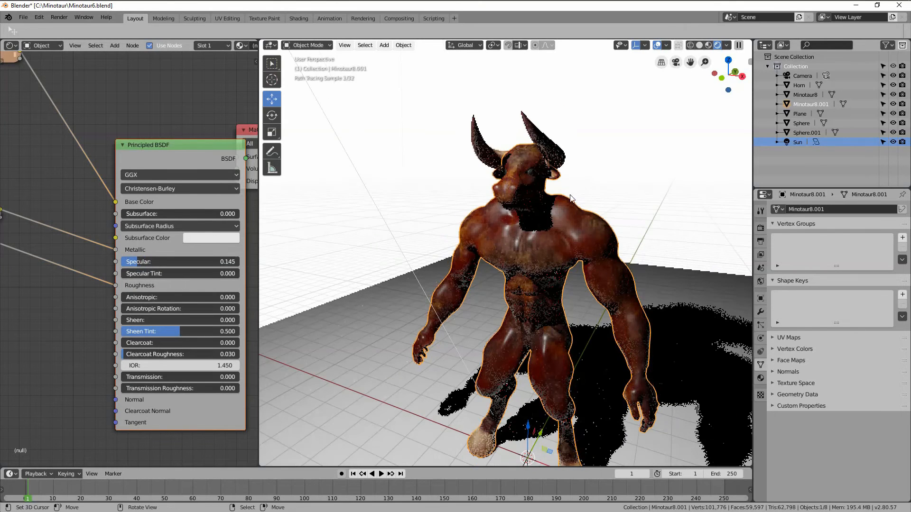
{"action": "left_click_drag", "start_coordinate": [141, 261], "coordinate": [130, 262]}
{"action": "middle_click_drag", "start_coordinate": [413, 190], "coordinate": [434, 195]}
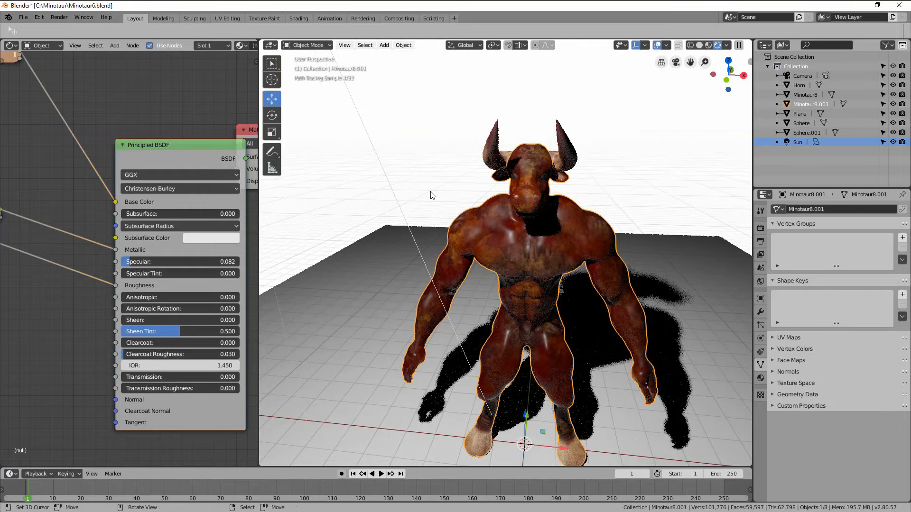
{"action": "scroll", "coordinate": [484, 191], "scroll_direction": "up", "scroll_amount": 2}
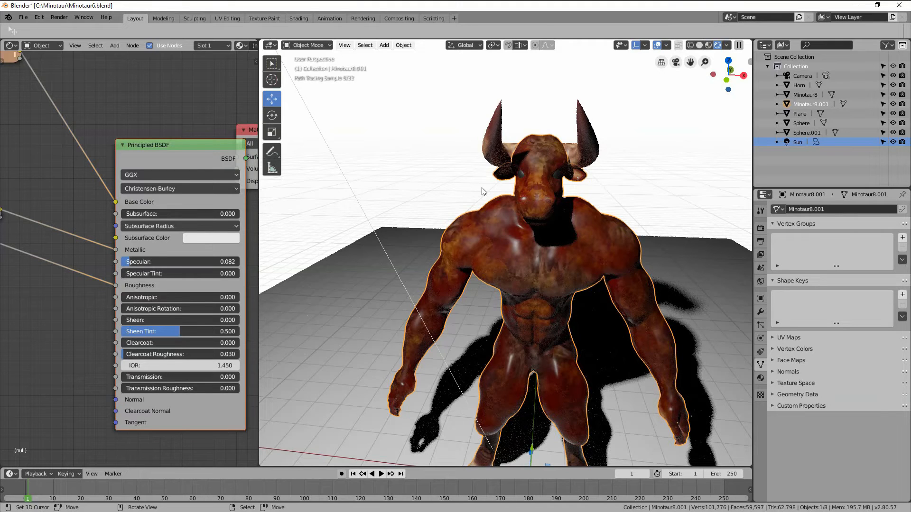
{"action": "scroll", "coordinate": [653, 205], "scroll_direction": "up", "scroll_amount": 1}
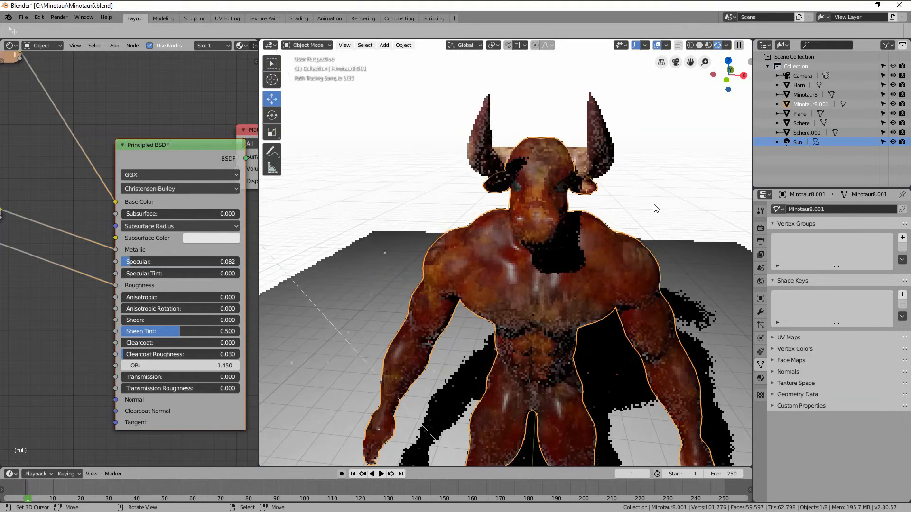
{"action": "middle_click_drag", "start_coordinate": [653, 205], "coordinate": [611, 211]}
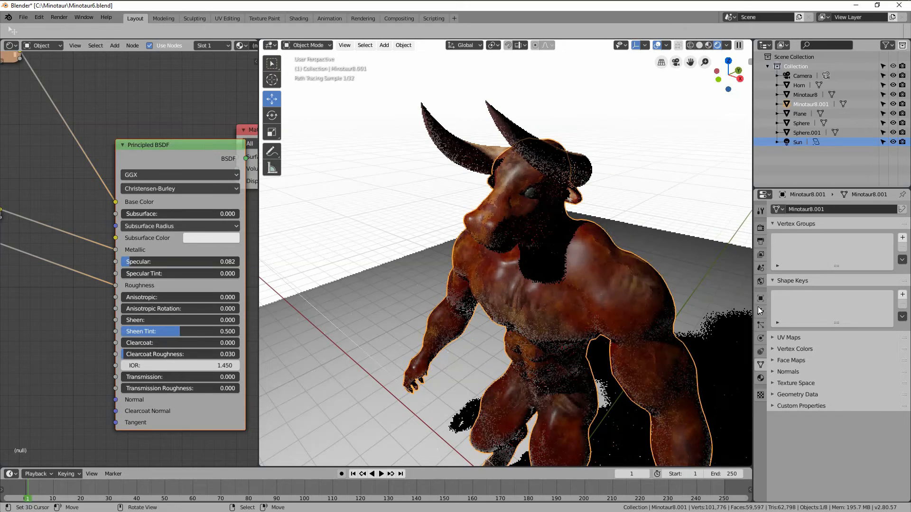
- Try the Very Low Contrast look in the scene's color management and restore Base Contrast
{"action": "left_click", "coordinate": [760, 268]}
{"action": "left_click", "coordinate": [760, 228]}
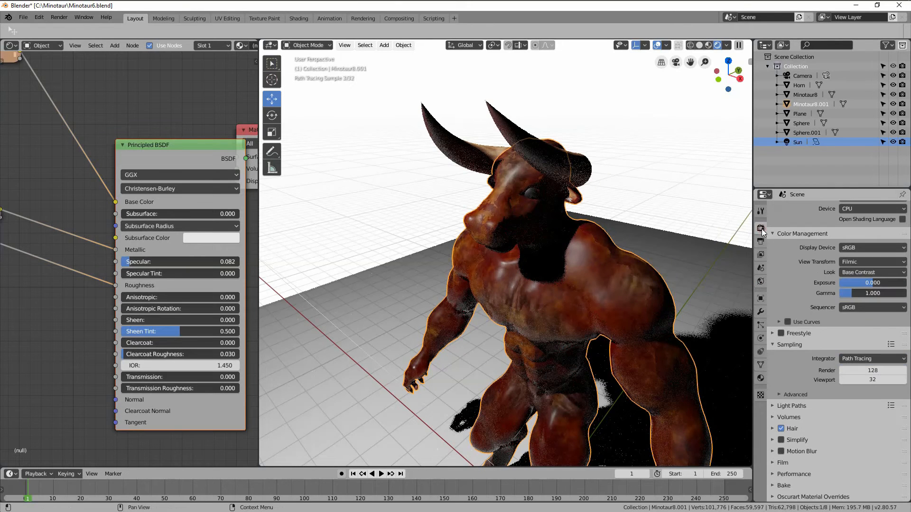
{"action": "left_click", "coordinate": [875, 272]}
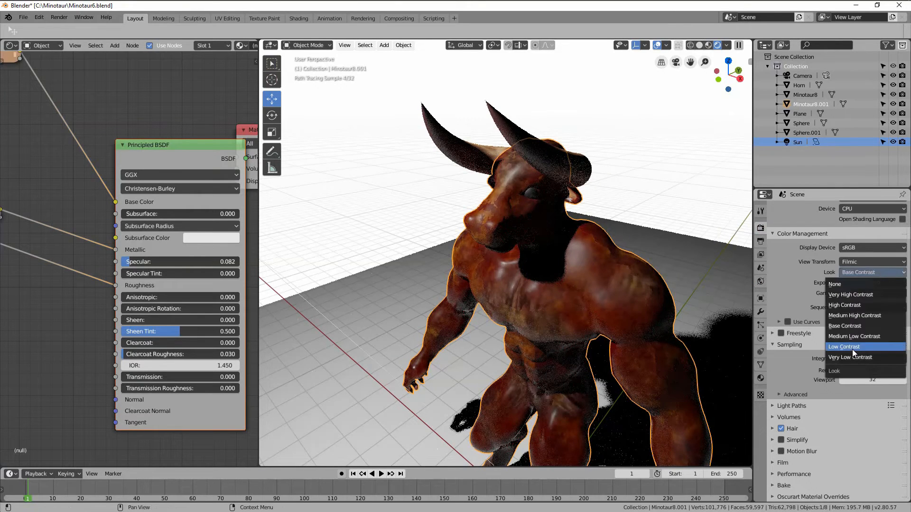
{"action": "left_click", "coordinate": [852, 356]}
{"action": "middle_click_drag", "start_coordinate": [695, 246], "coordinate": [649, 193]}
{"action": "left_click", "coordinate": [866, 271]}
{"action": "left_click", "coordinate": [844, 326]}
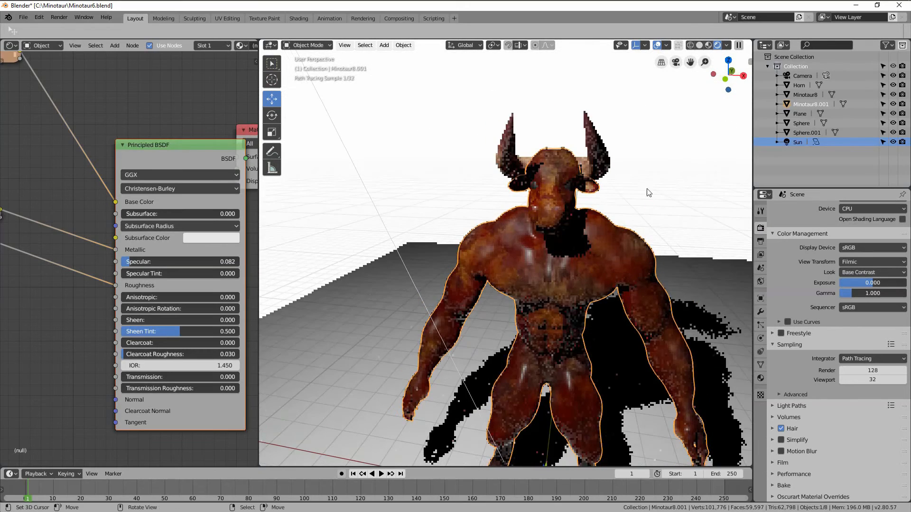
- Select the minotaur's eye sphere and lower the Specular value of its black material to 0.073
{"action": "left_click", "coordinate": [570, 192]}
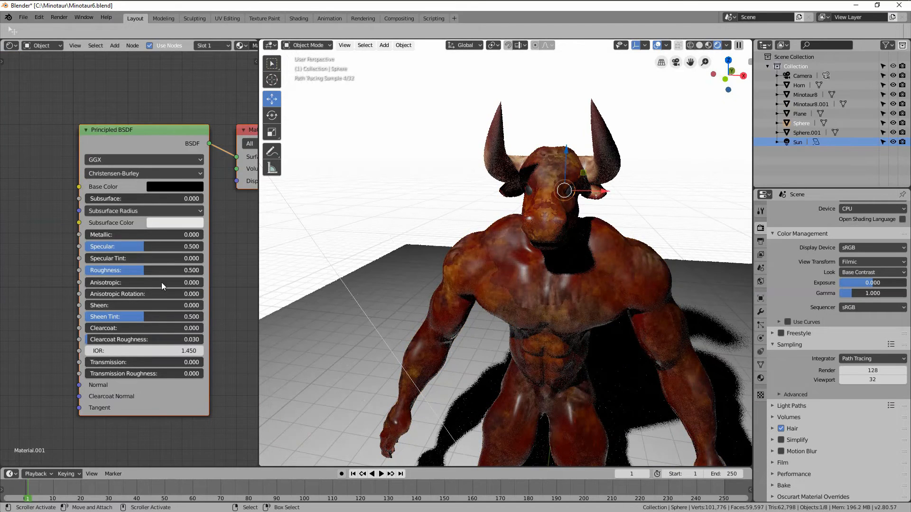
{"action": "right_click", "coordinate": [441, 201], "text": "shift"}
{"action": "middle_click_drag", "start_coordinate": [441, 201], "coordinate": [435, 209]}
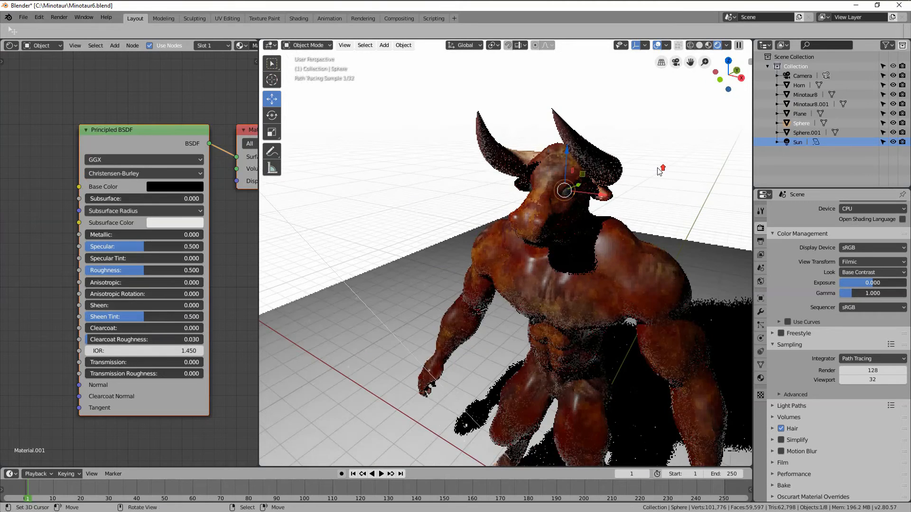
{"action": "scroll", "coordinate": [660, 171], "scroll_direction": "up", "scroll_amount": 2}
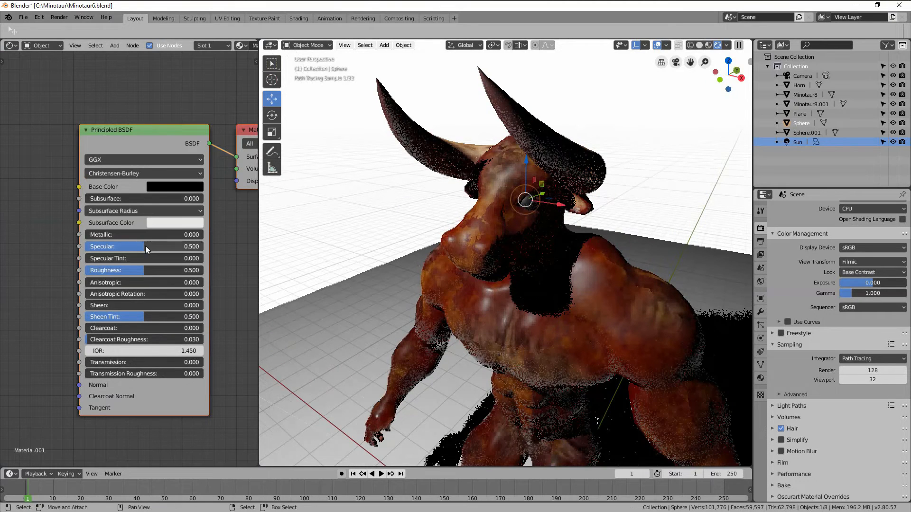
{"action": "left_click_drag", "start_coordinate": [145, 245], "coordinate": [105, 245]}
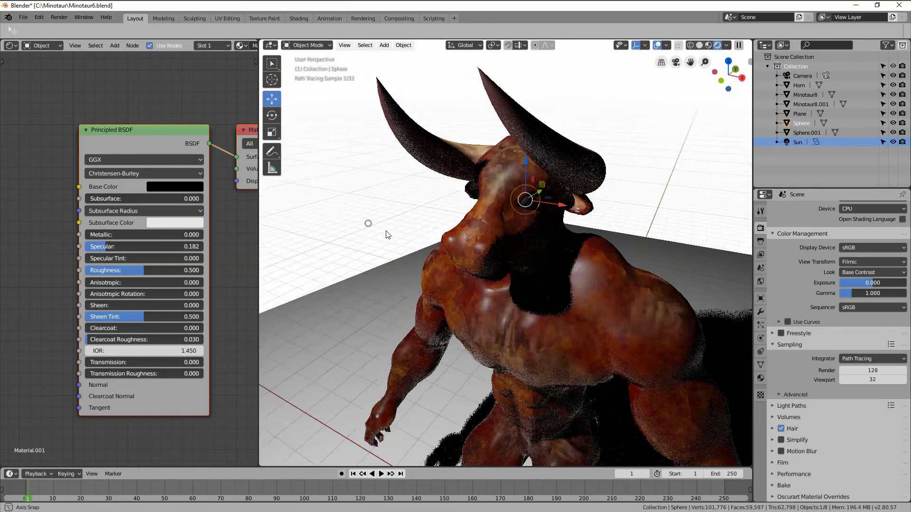
{"action": "middle_click_drag", "start_coordinate": [385, 233], "coordinate": [410, 234]}
{"action": "middle_click_drag", "start_coordinate": [371, 209], "coordinate": [397, 203]}
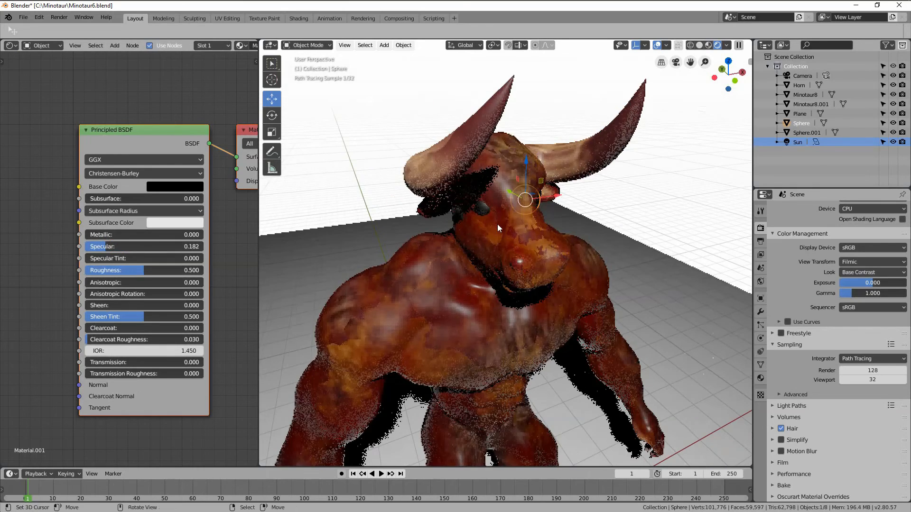
{"action": "scroll", "coordinate": [463, 240], "scroll_direction": "up", "scroll_amount": 2}
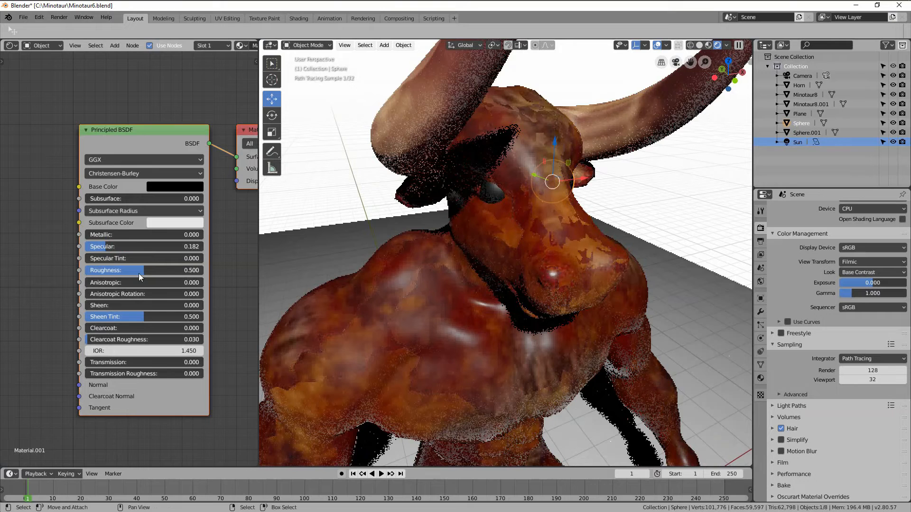
{"action": "left_click_drag", "start_coordinate": [106, 247], "coordinate": [94, 247]}
{"action": "scroll", "coordinate": [356, 209], "scroll_direction": "down", "scroll_amount": 2}
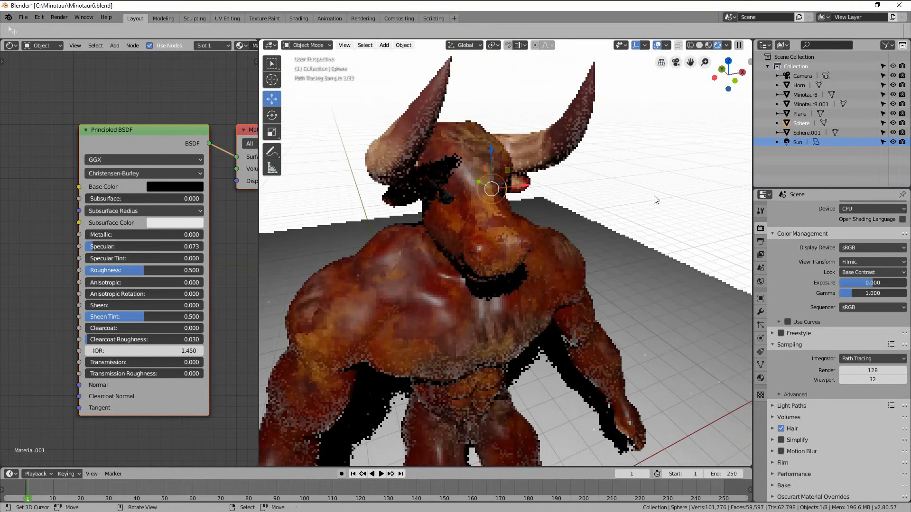
{"action": "middle_click_drag", "start_coordinate": [629, 222], "coordinate": [607, 216]}
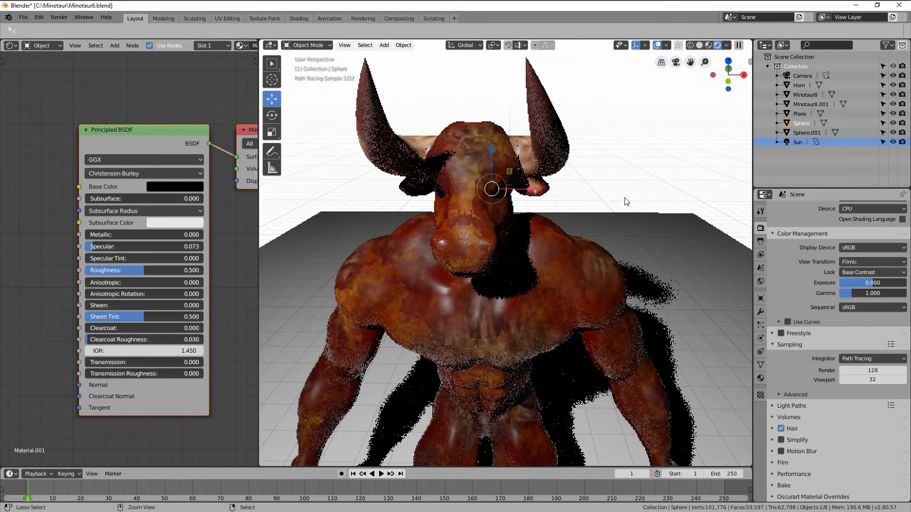
- Save the Blender file and switch the viewport from Rendered to Solid shading
{"action": "key", "text": "ctrl+s"}
{"action": "left_click", "coordinate": [698, 47]}
{"action": "scroll", "coordinate": [622, 94], "scroll_direction": "down", "scroll_amount": 1}
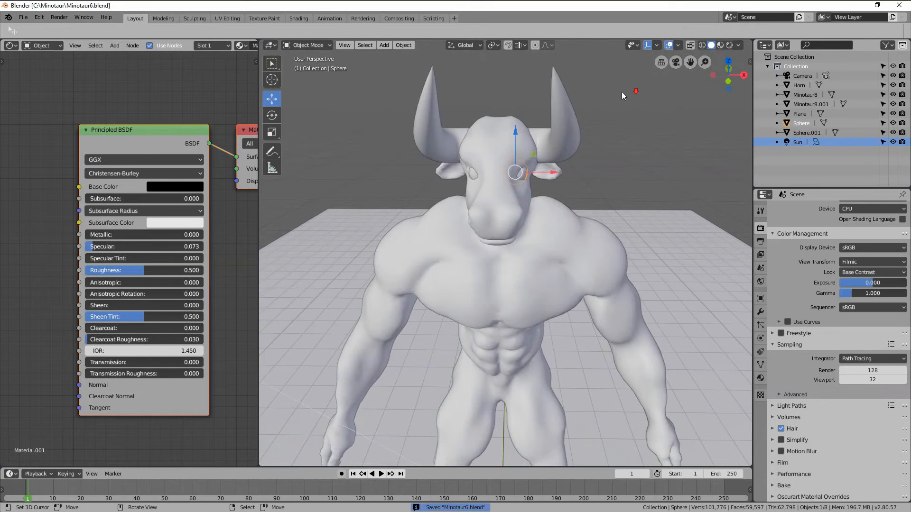
- Select the minotaur body and enter Edit Mode in the front orthographic view
{"action": "left_click", "coordinate": [553, 205]}
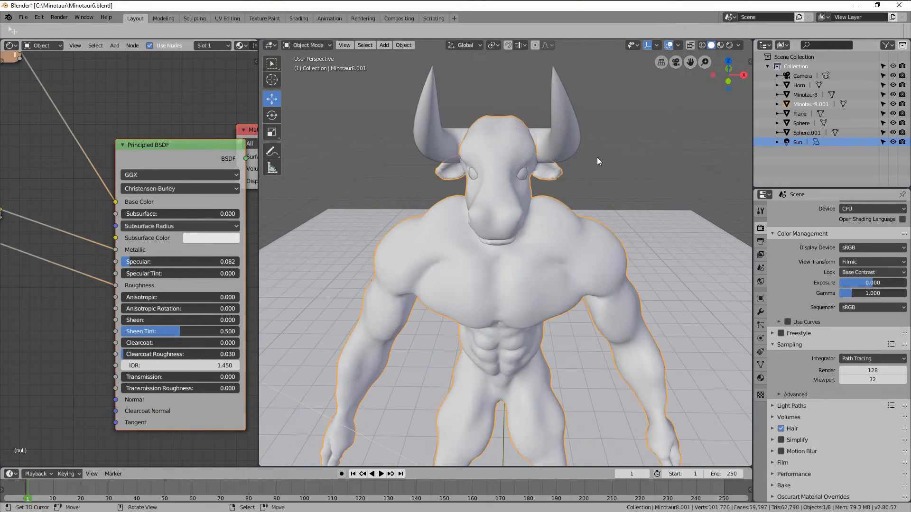
{"action": "key", "text": "KP_1"}
{"action": "scroll", "coordinate": [598, 163], "scroll_direction": "down", "scroll_amount": 4}
{"action": "scroll", "coordinate": [615, 170], "scroll_direction": "up", "scroll_amount": 1}
{"action": "key", "text": "Tab"}
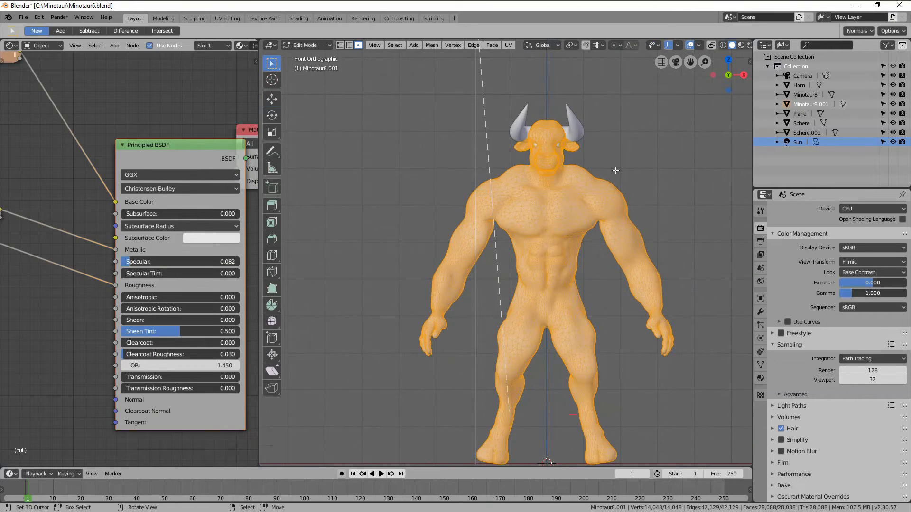
- Frame the lower legs, enable X-ray display and select all vertices of the body mesh
{"action": "scroll", "coordinate": [635, 343], "scroll_direction": "up", "scroll_amount": 2}
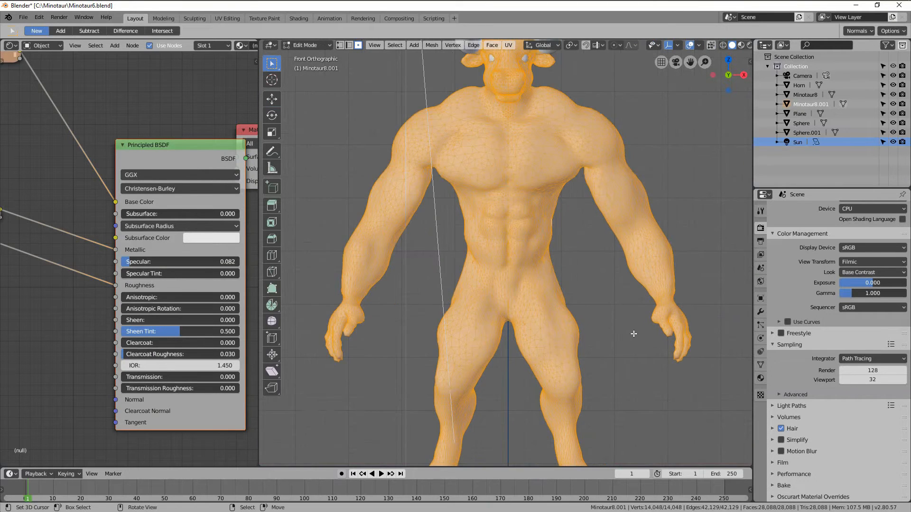
{"action": "scroll", "coordinate": [612, 297], "scroll_direction": "down", "scroll_amount": 1}
{"action": "scroll", "coordinate": [569, 332], "scroll_direction": "down", "scroll_amount": 1}
{"action": "scroll", "coordinate": [560, 350], "scroll_direction": "up", "scroll_amount": 3}
{"action": "scroll", "coordinate": [560, 350], "scroll_direction": "up", "scroll_amount": 3}
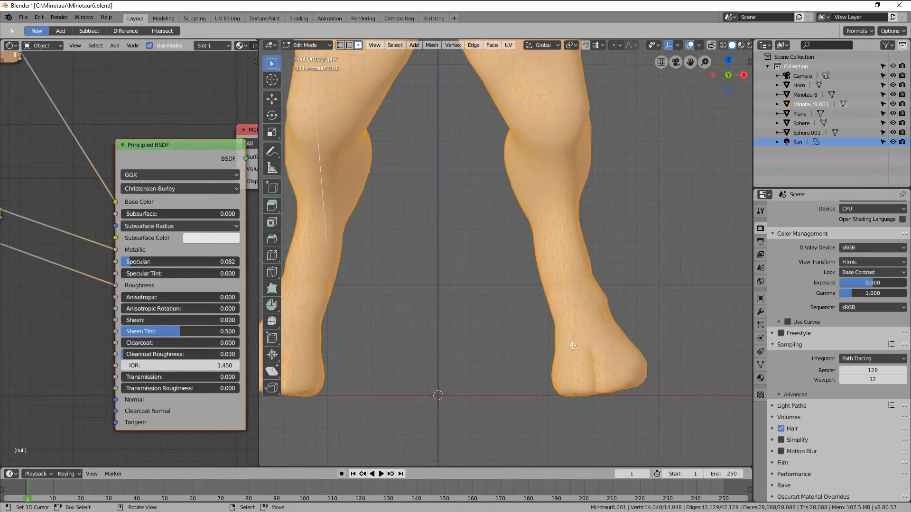
{"action": "key", "text": "c"}
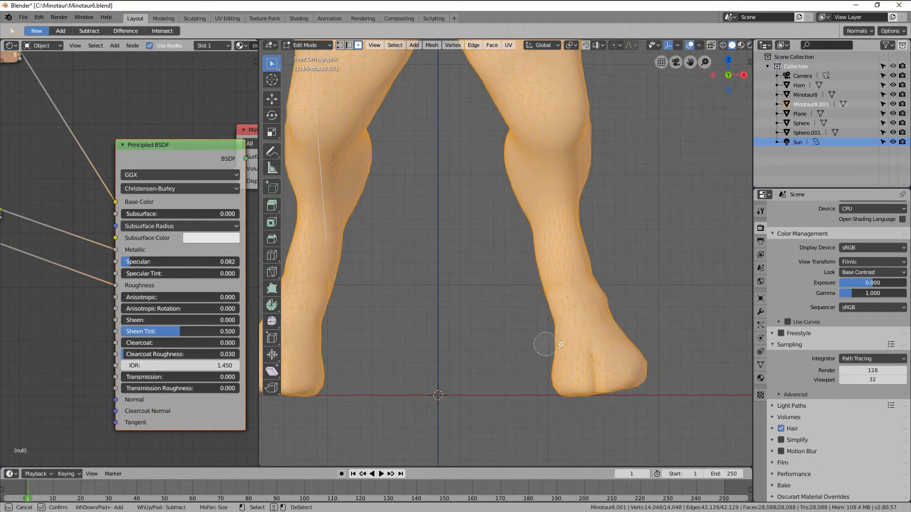
{"action": "key", "text": "Escape"}
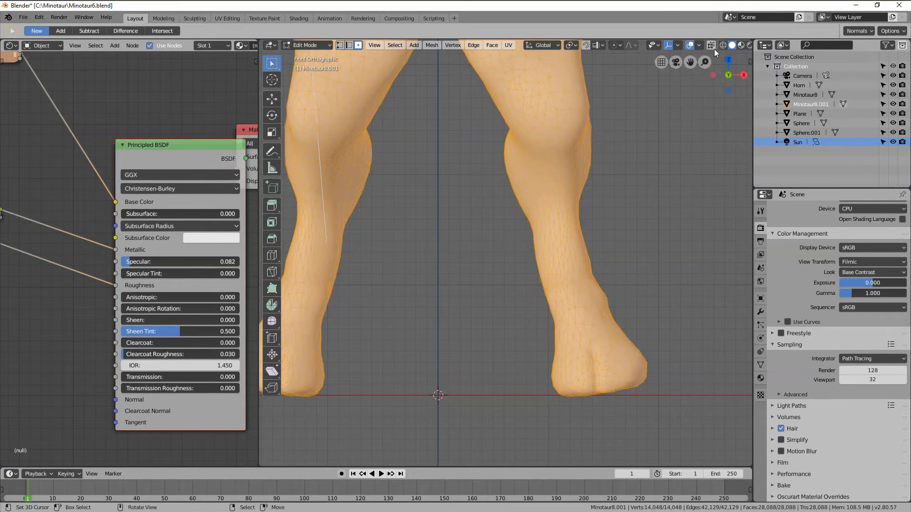
{"action": "key", "text": "a"}
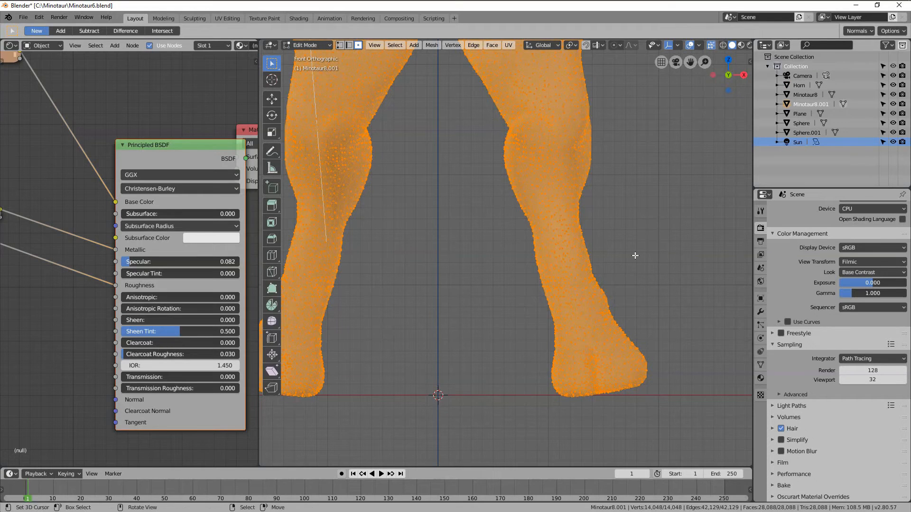
- Remove the foot on the positive X side, up to the ankle, from the vertex selection with Circle Select
{"action": "key", "text": "c"}
{"action": "scroll", "coordinate": [646, 322], "scroll_direction": "down", "scroll_amount": 4}
{"action": "mouse_move", "coordinate": [636, 332]}
{"action": "middle_mouse_down"}
{"action": "mouse_move", "coordinate": [610, 342]}
{"action": "mouse_move", "coordinate": [683, 342]}
{"action": "mouse_move", "coordinate": [569, 342]}
{"action": "mouse_move", "coordinate": [655, 319]}
{"action": "mouse_move", "coordinate": [564, 330]}
{"action": "mouse_move", "coordinate": [659, 325]}
{"action": "middle_mouse_up"}
{"action": "right_click", "coordinate": [681, 288]}
- Remove the opposite foot's vertices, up to the same ankle height, from the selection with Circle Select
{"action": "scroll", "coordinate": [687, 294], "scroll_direction": "down", "scroll_amount": 3}
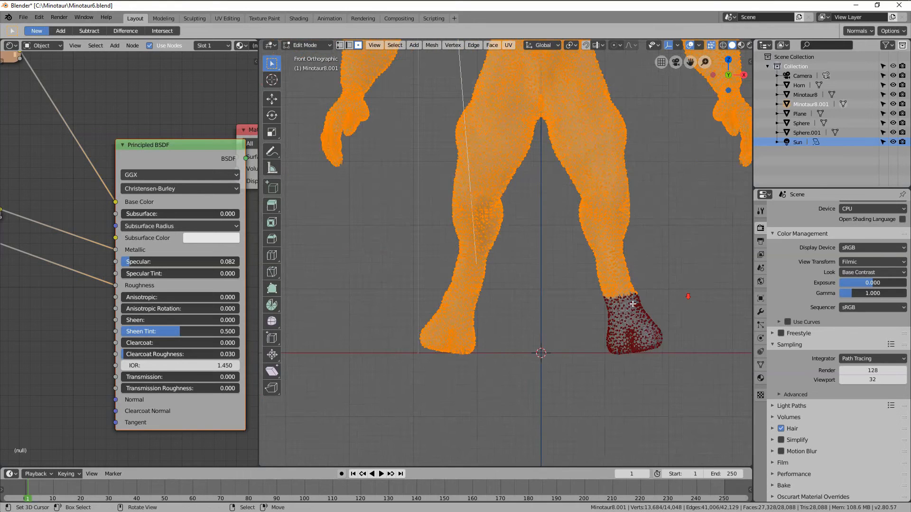
{"action": "scroll", "coordinate": [495, 343], "scroll_direction": "up", "scroll_amount": 3}
{"action": "key", "text": "c"}
{"action": "mouse_move", "coordinate": [482, 349]}
{"action": "middle_mouse_down"}
{"action": "mouse_move", "coordinate": [360, 337]}
{"action": "mouse_move", "coordinate": [455, 333]}
{"action": "mouse_move", "coordinate": [465, 321]}
{"action": "mouse_move", "coordinate": [445, 326]}
{"action": "mouse_move", "coordinate": [484, 348]}
{"action": "middle_mouse_up"}
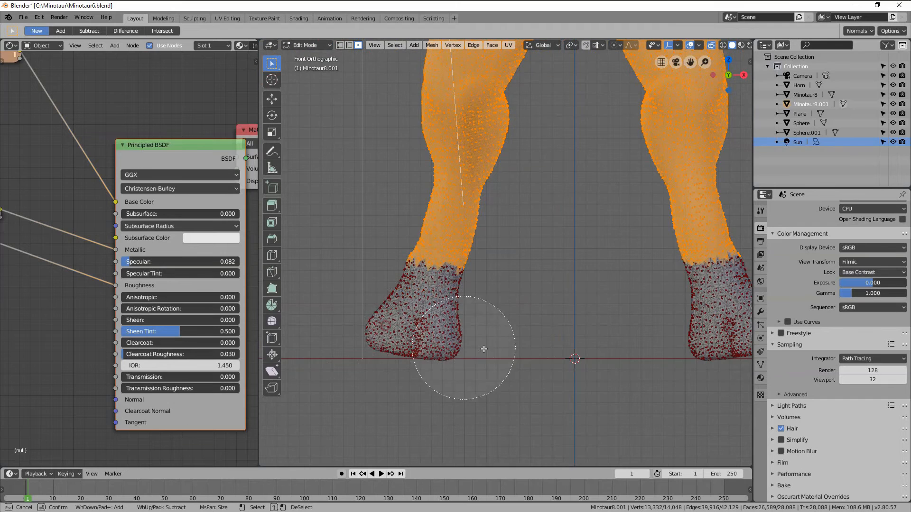
{"action": "right_click", "coordinate": [489, 387]}
{"action": "scroll", "coordinate": [490, 392], "scroll_direction": "down", "scroll_amount": 5}
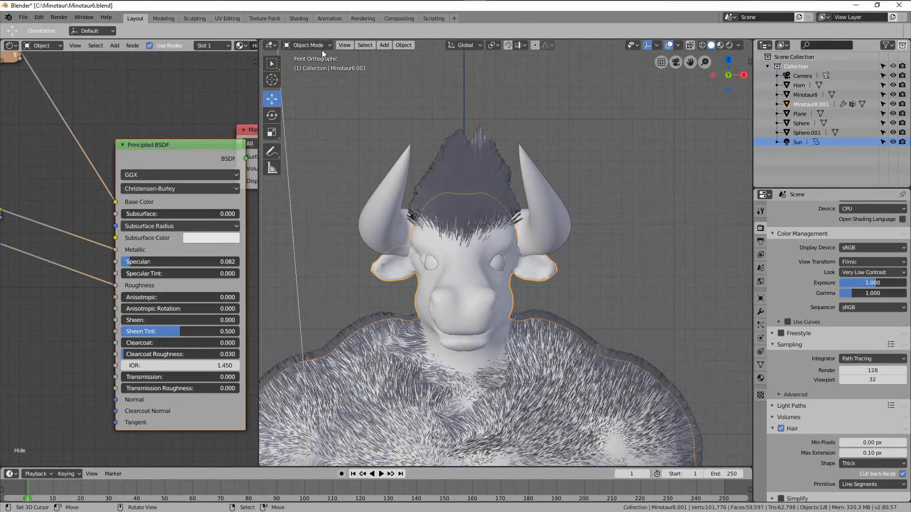
- In Particle Edit, trim the tall hair strands on top of the minotaur's head with the Cut brush, and return to Object Mode
{"action": "left_click", "coordinate": [322, 47]}
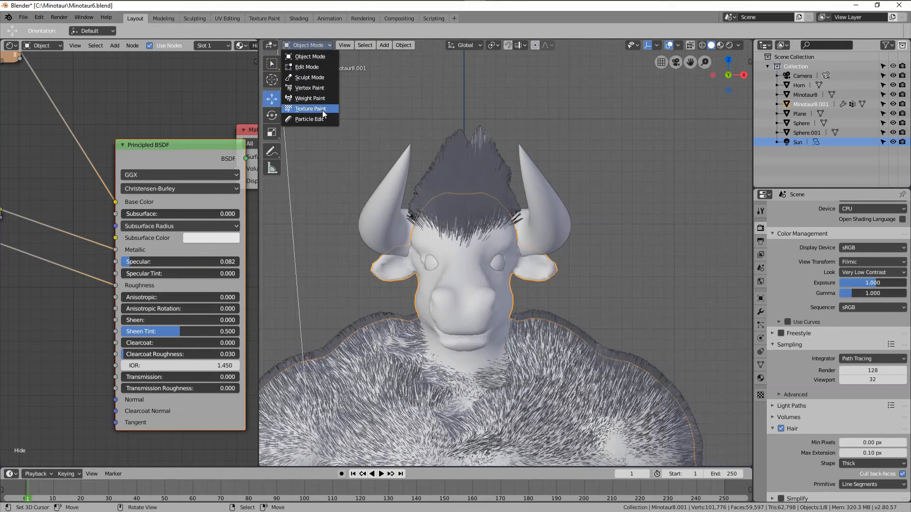
{"action": "left_click", "coordinate": [324, 120]}
{"action": "left_click", "coordinate": [272, 182]}
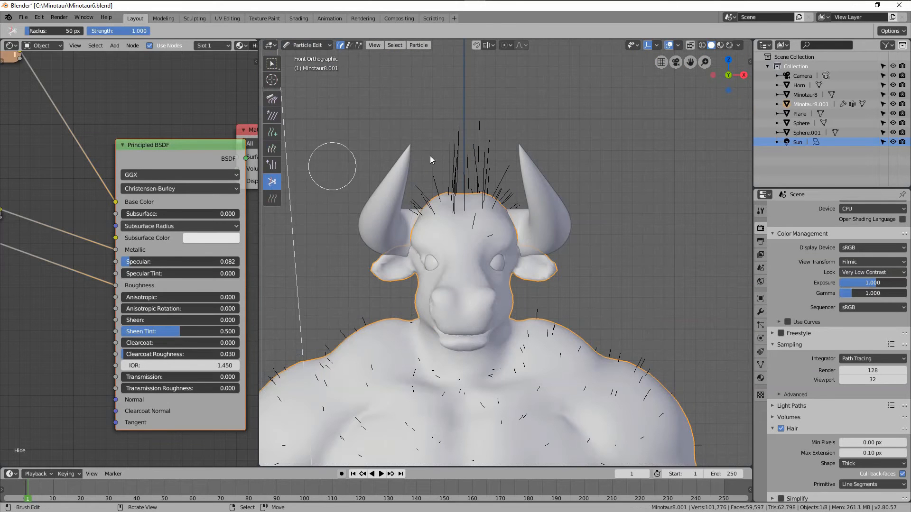
{"action": "left_click_drag", "start_coordinate": [487, 124], "coordinate": [407, 112]}
{"action": "left_click", "coordinate": [317, 45]}
{"action": "left_click", "coordinate": [314, 57]}
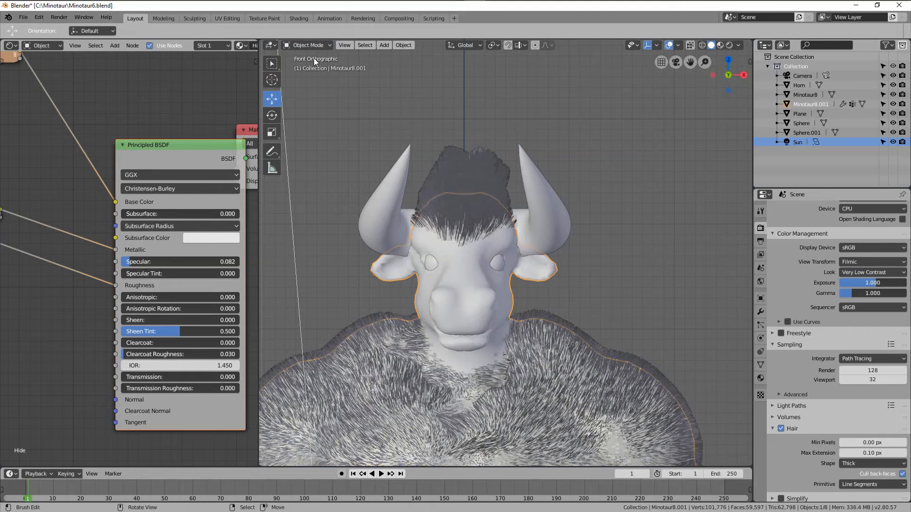
- Cut the minotaur's head hair shorter again in Particle Edit with the same brush, returning to Object Mode
{"action": "left_click", "coordinate": [315, 47]}
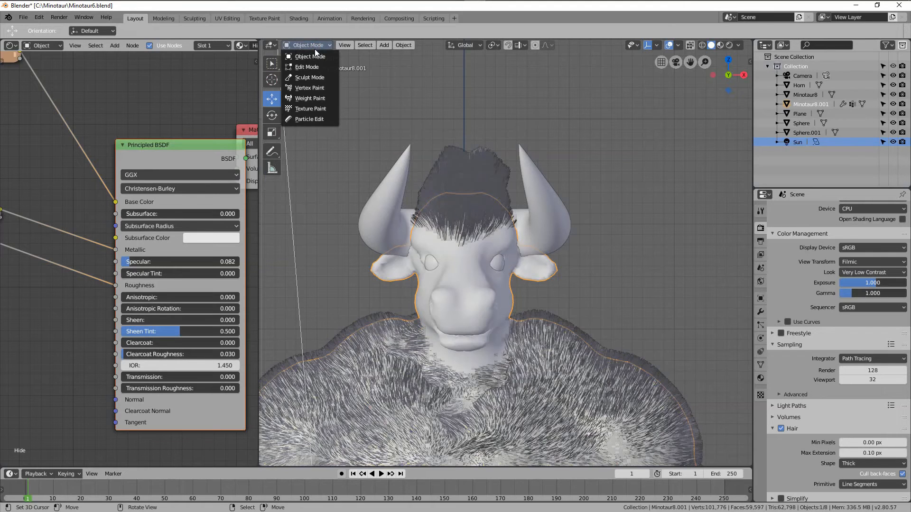
{"action": "left_click", "coordinate": [309, 119]}
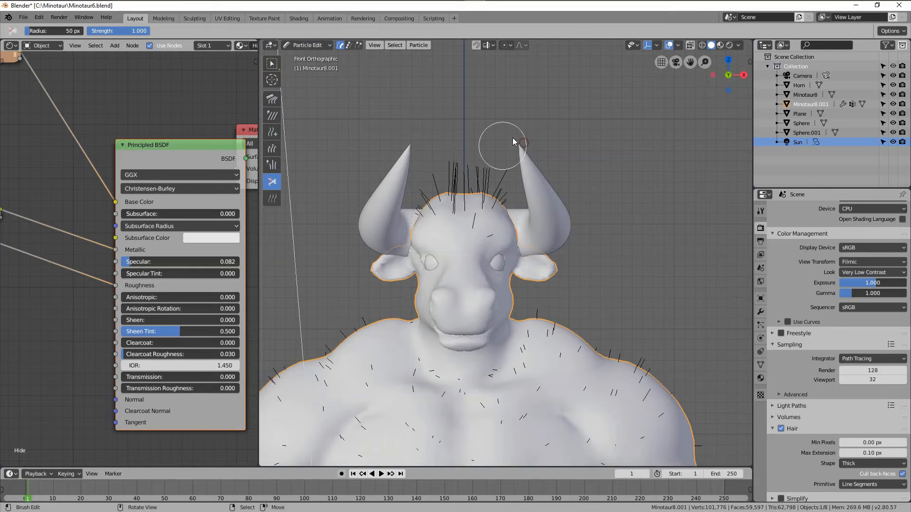
{"action": "left_click", "coordinate": [454, 146]}
{"action": "left_click", "coordinate": [308, 46]}
{"action": "left_click", "coordinate": [315, 56]}
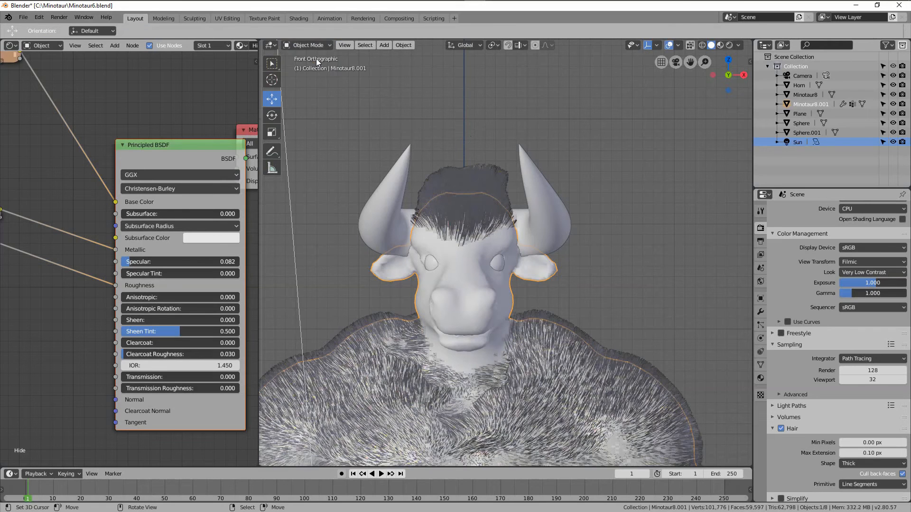
{"action": "left_click", "coordinate": [308, 45]}
{"action": "left_click", "coordinate": [313, 119]}
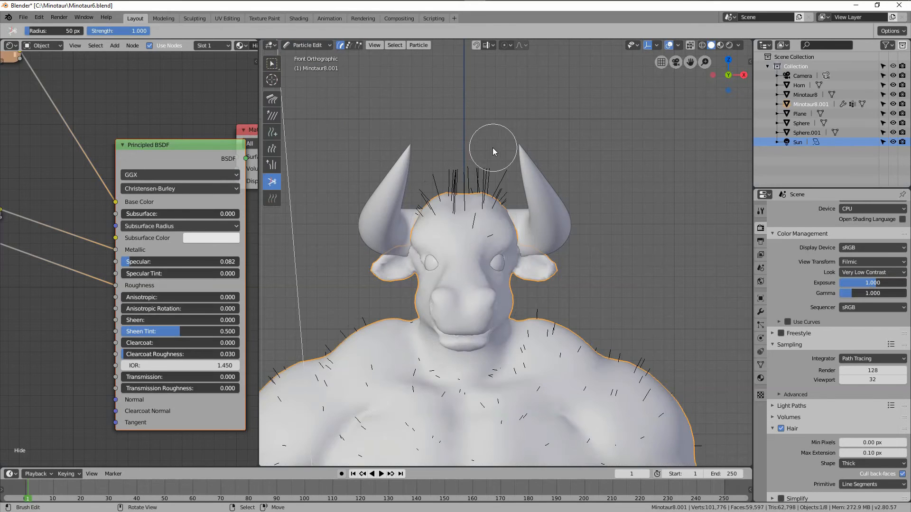
{"action": "left_click", "coordinate": [308, 45]}
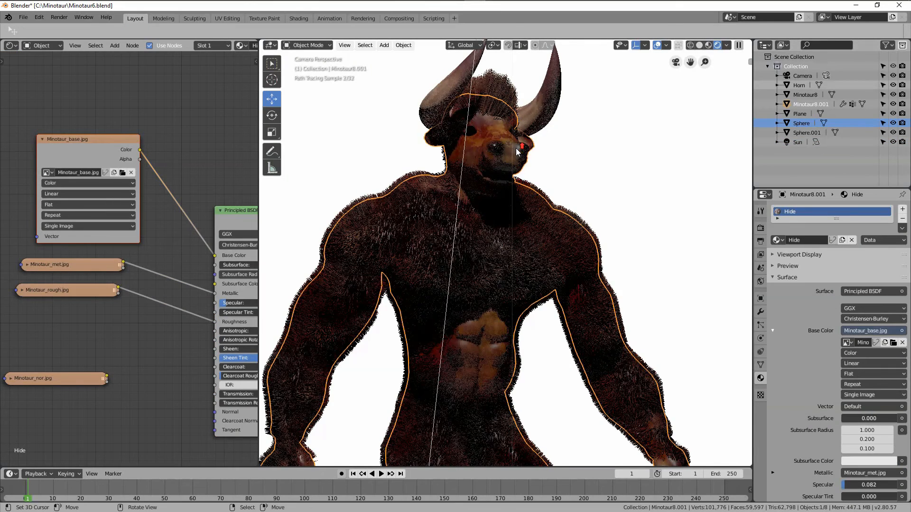
{"action": "scroll", "coordinate": [531, 150], "scroll_direction": "up", "scroll_amount": 1}
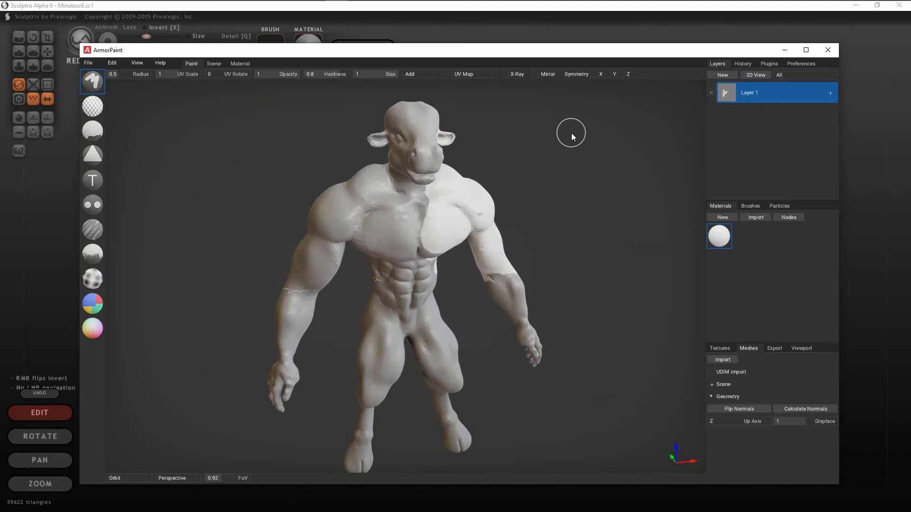
- Launch NeoTextureEdit, bring up the tex folder in File Explorer, and move both windows apart for side-by-side use
{"action": "mouse_move", "coordinate": [262, 4]}
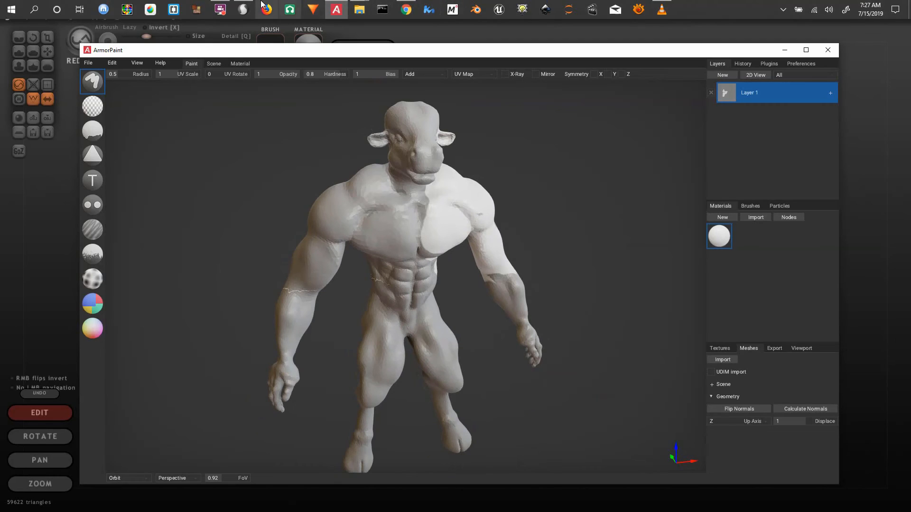
{"action": "left_click", "coordinate": [198, 12]}
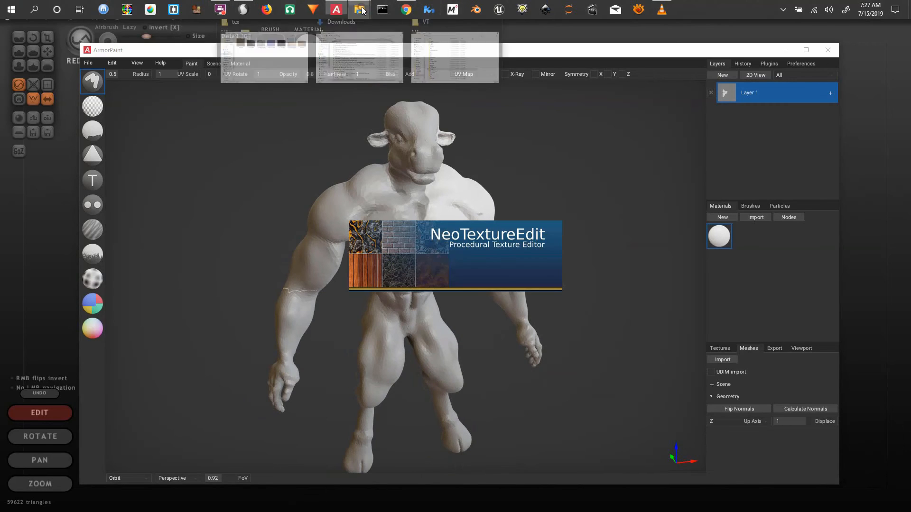
{"action": "left_click", "coordinate": [290, 58]}
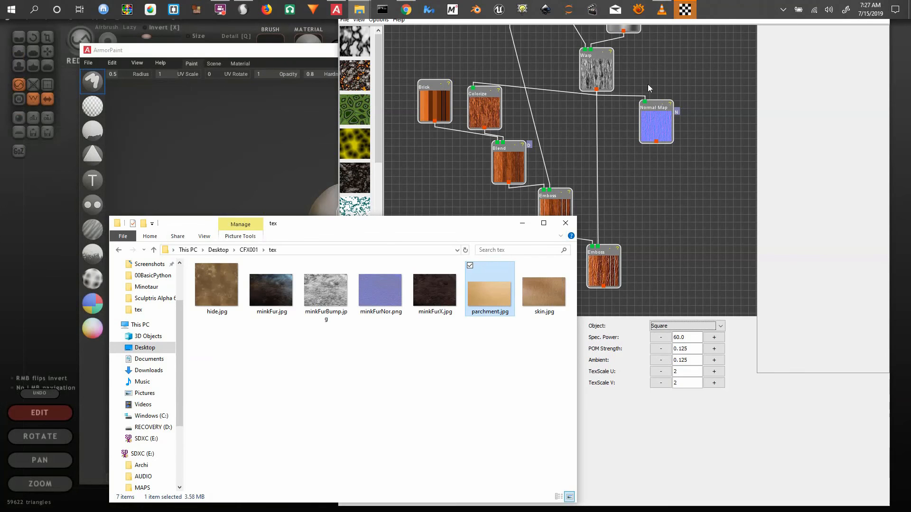
{"action": "left_click", "coordinate": [812, 75]}
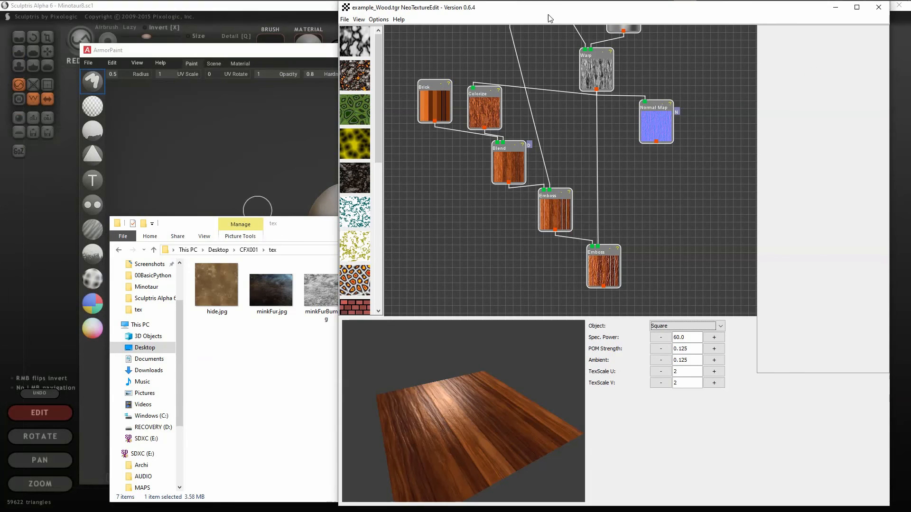
{"action": "left_click_drag", "start_coordinate": [560, 6], "coordinate": [583, 29]}
{"action": "left_click", "coordinate": [339, 228]}
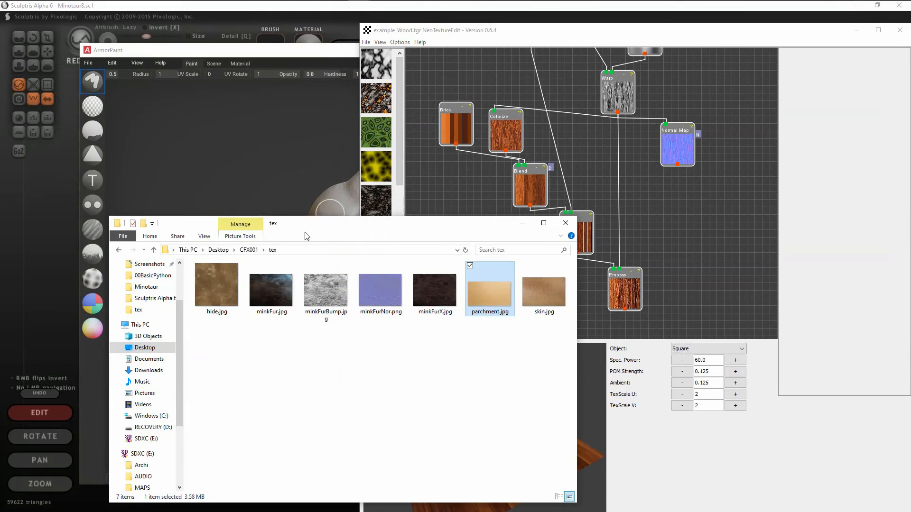
{"action": "left_click_drag", "start_coordinate": [345, 230], "coordinate": [248, 223]}
- Start a new empty texture graph and add a PatternBitmap node that loads minkFur.jpg
{"action": "left_click", "coordinate": [366, 42]}
{"action": "left_click", "coordinate": [381, 53]}
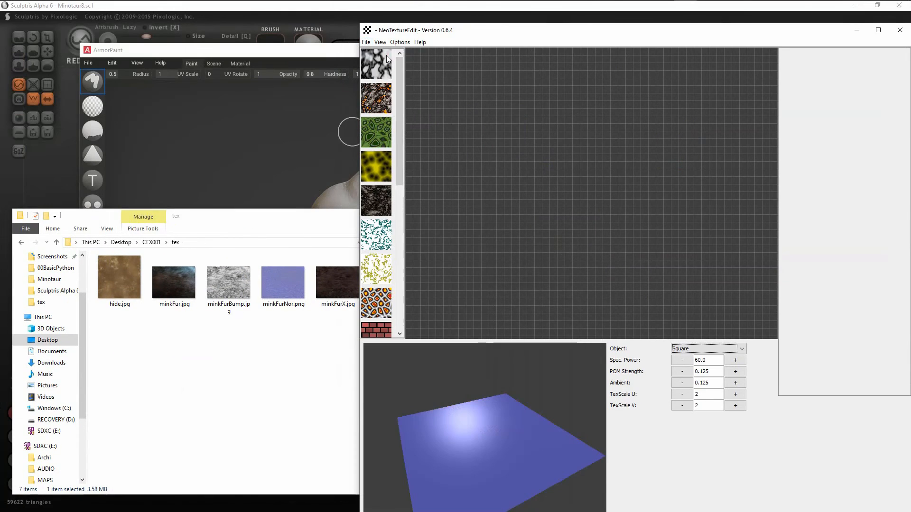
{"action": "right_click", "coordinate": [512, 107]}
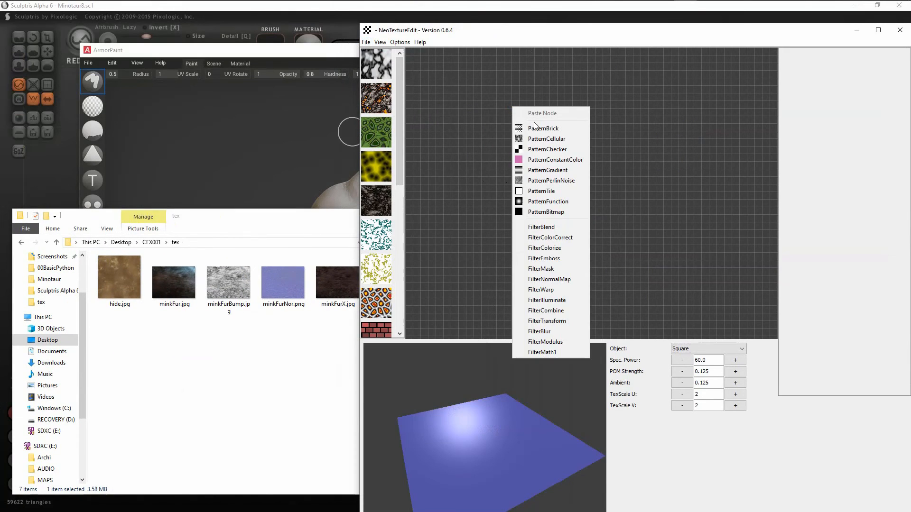
{"action": "left_click", "coordinate": [544, 211]}
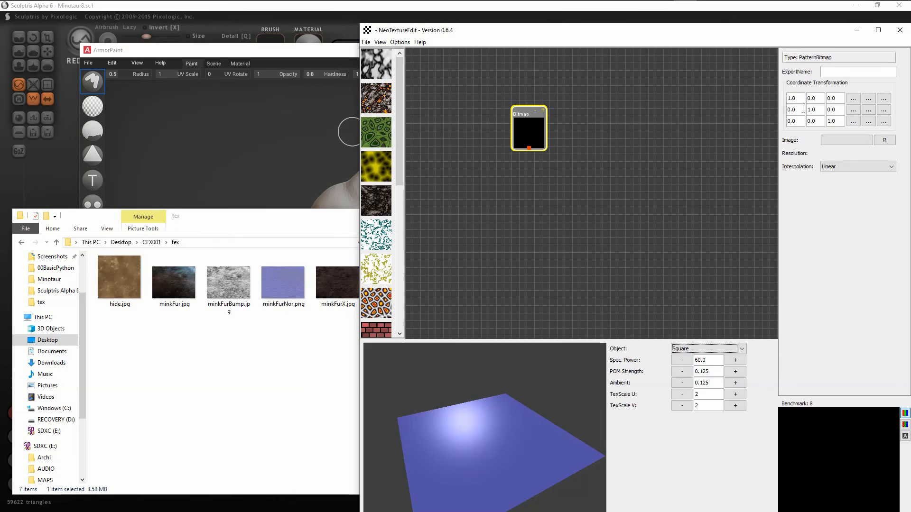
{"action": "left_click", "coordinate": [837, 140]}
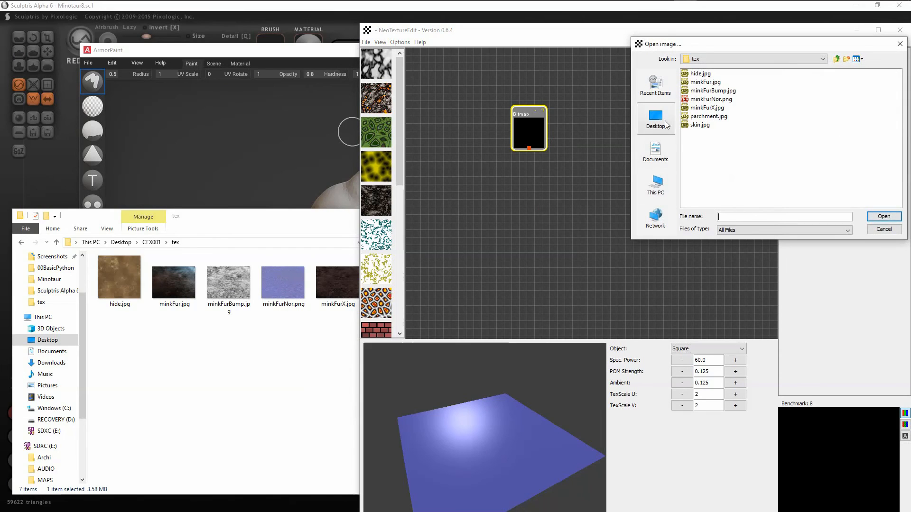
{"action": "double_click", "coordinate": [705, 82]}
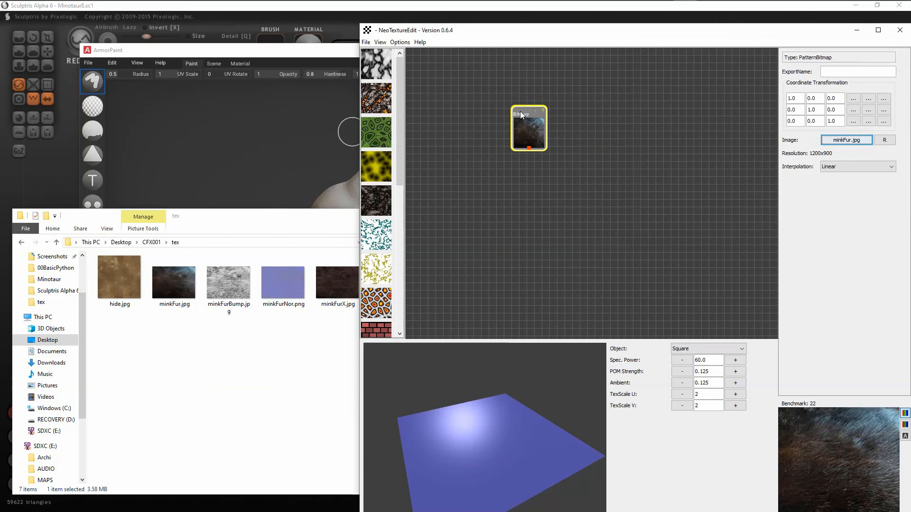
- Add a FilterNormalMap node below the bitmap node and connect the bitmap output to its input
{"action": "right_click", "coordinate": [544, 178]}
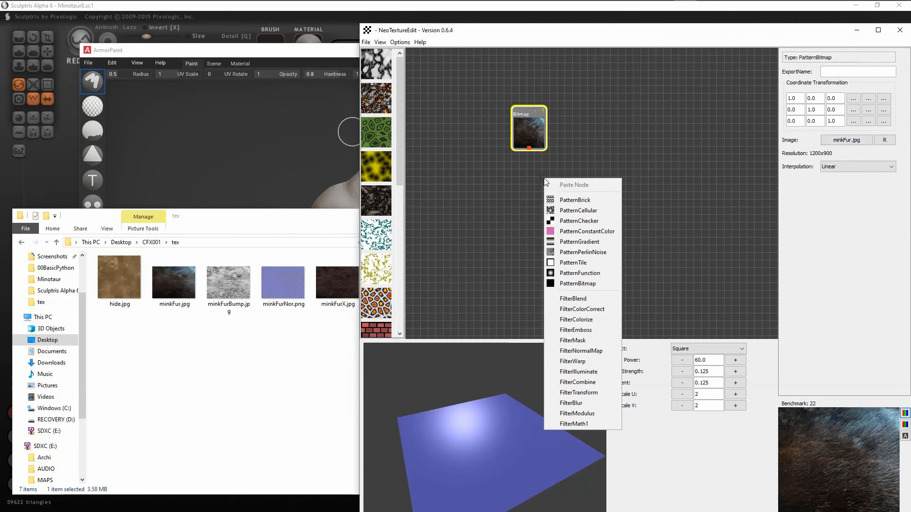
{"action": "left_click", "coordinate": [583, 354]}
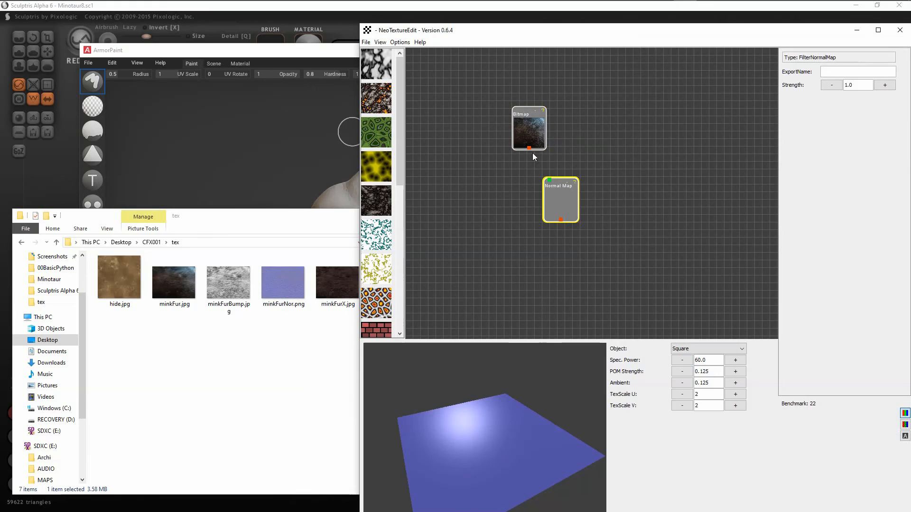
{"action": "left_click", "coordinate": [541, 165]}
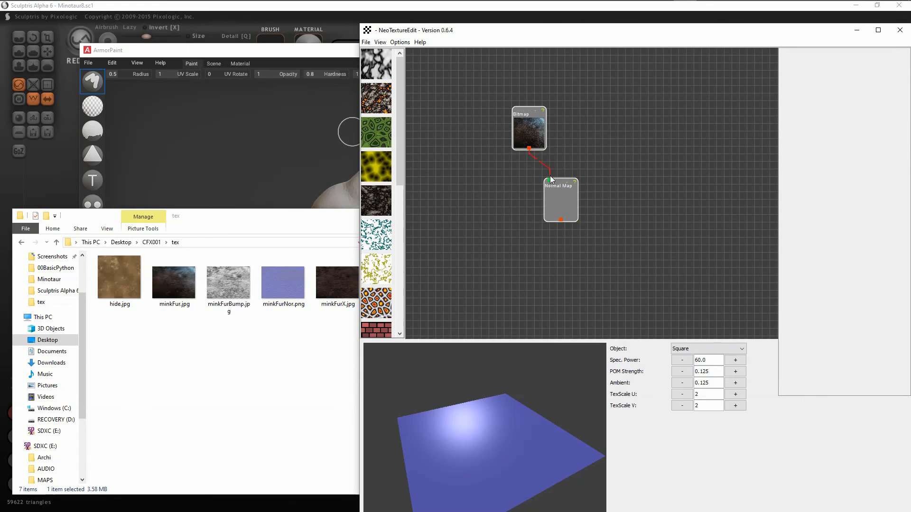
{"action": "left_click_drag", "start_coordinate": [552, 182], "coordinate": [539, 170]}
- Set the normal map node's strength to 4.0
{"action": "left_click", "coordinate": [551, 192]}
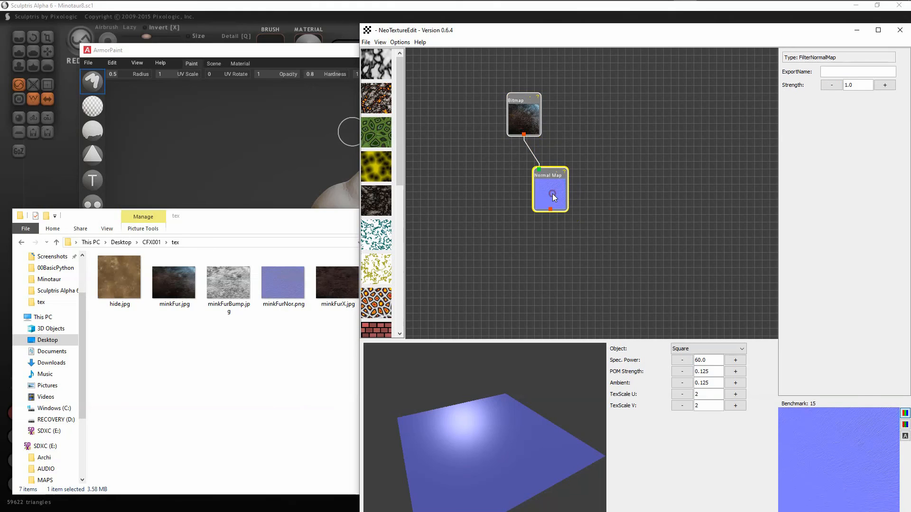
{"action": "left_click_drag", "start_coordinate": [856, 83], "coordinate": [842, 89]}
{"action": "left_click", "coordinate": [864, 88]}
{"action": "key", "text": "Return"}
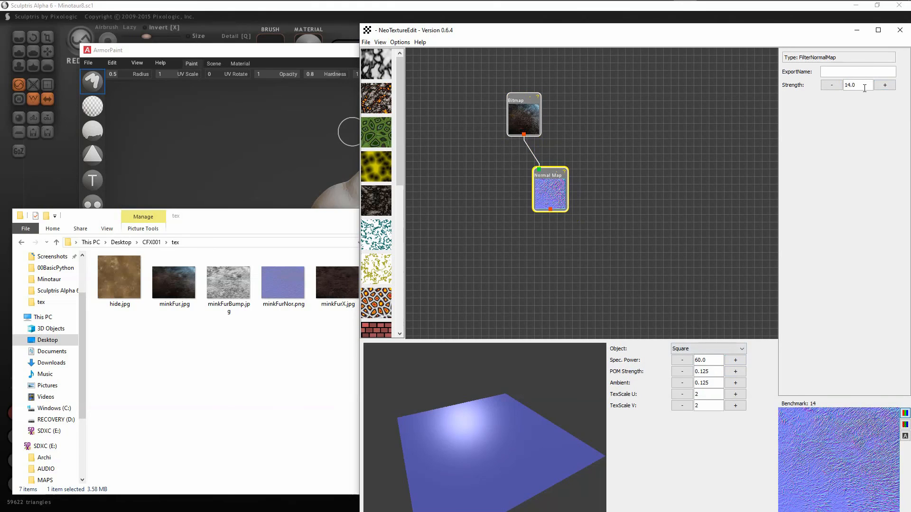
{"action": "key", "text": "Return"}
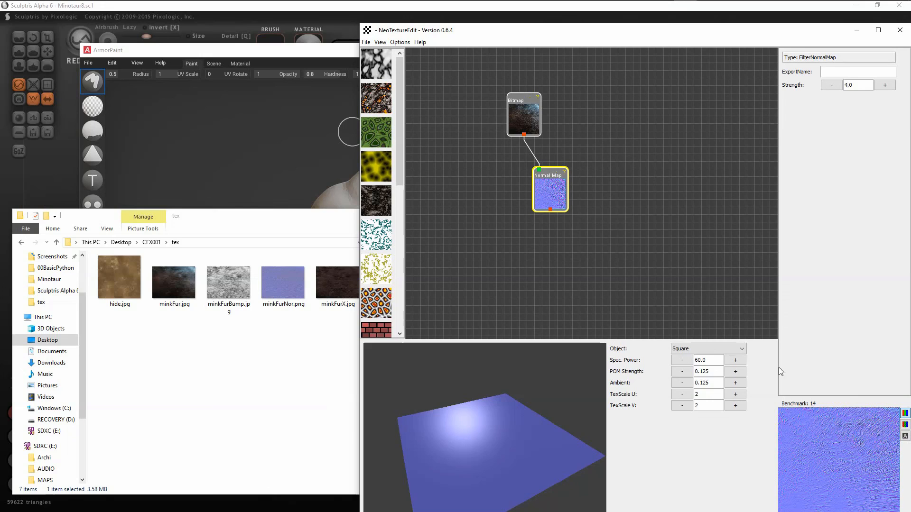
- Export the normal map node as a 1024x1024 image named minkFurNor.jpg in the tex folder
{"action": "right_click", "coordinate": [553, 192]}
{"action": "mouse_move", "coordinate": [585, 245]}
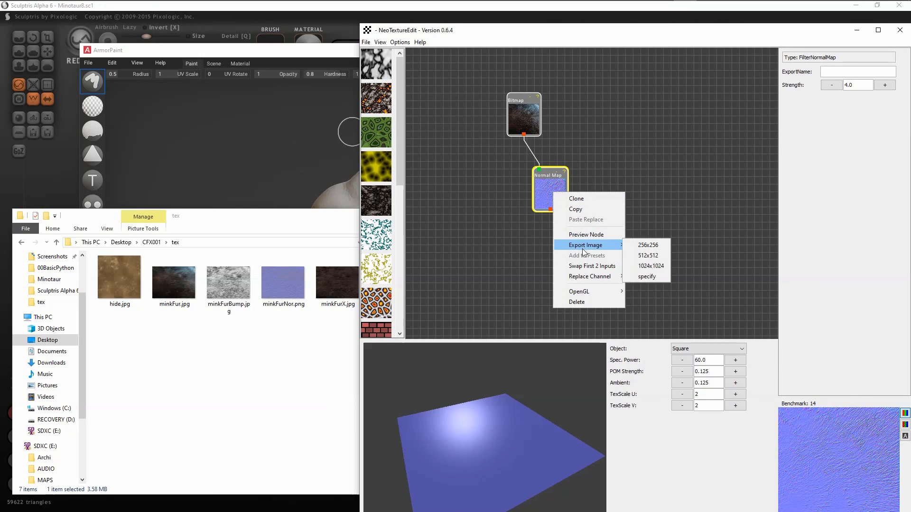
{"action": "left_click", "coordinate": [659, 266]}
{"action": "left_click", "coordinate": [557, 270]}
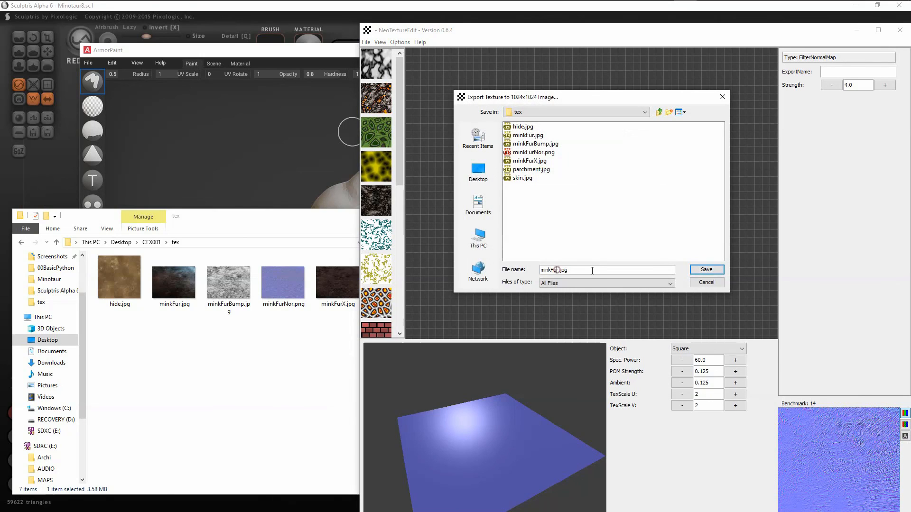
{"action": "type", "text": "Nor"}
{"action": "key", "text": "Delete"}
{"action": "left_click", "coordinate": [557, 270]}
{"action": "type", "text": "r"}
{"action": "left_click", "coordinate": [706, 269]}
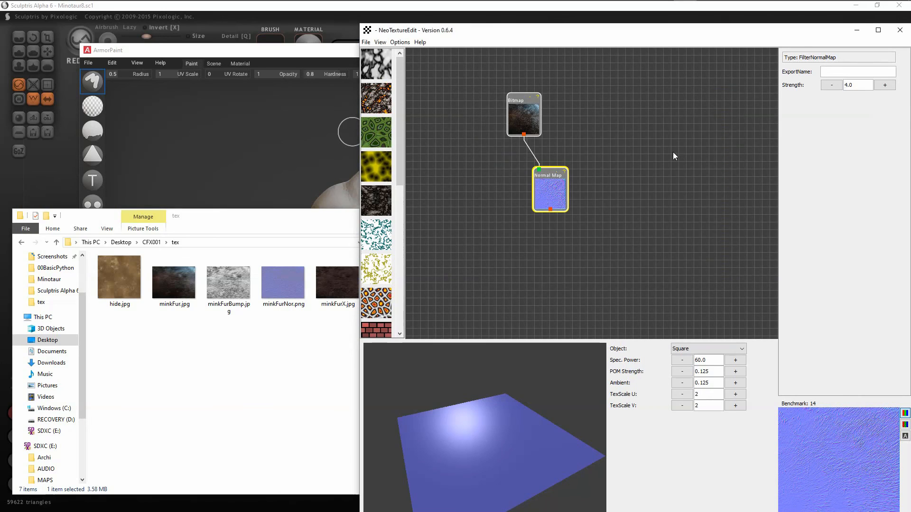